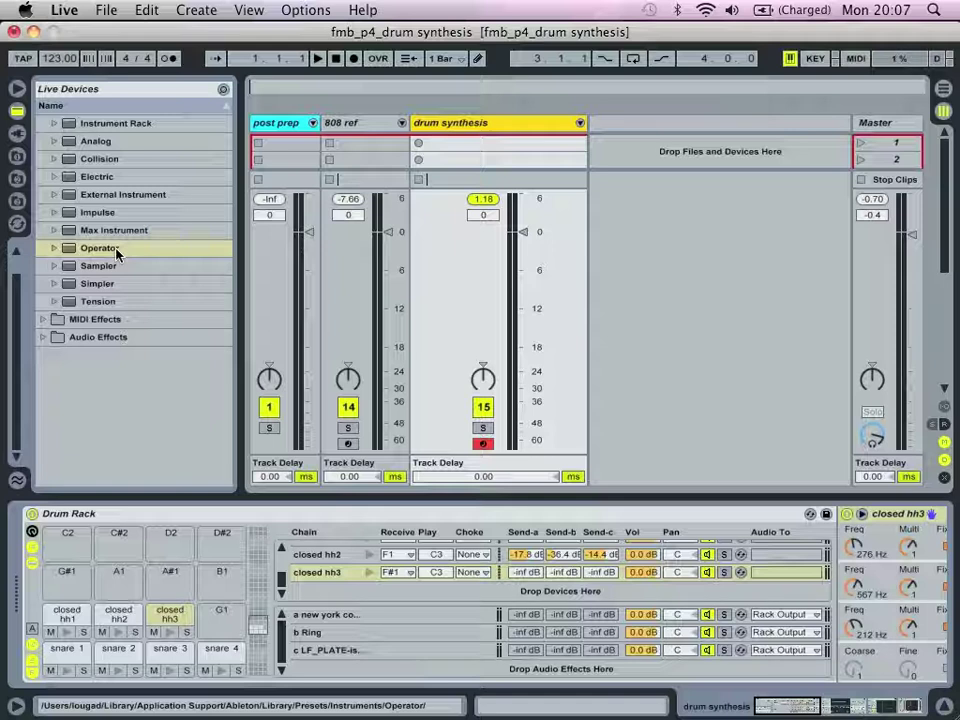
Arm the 808 ref track and audition its Low Conga and Hi Conga pads.
left_click(350, 125)
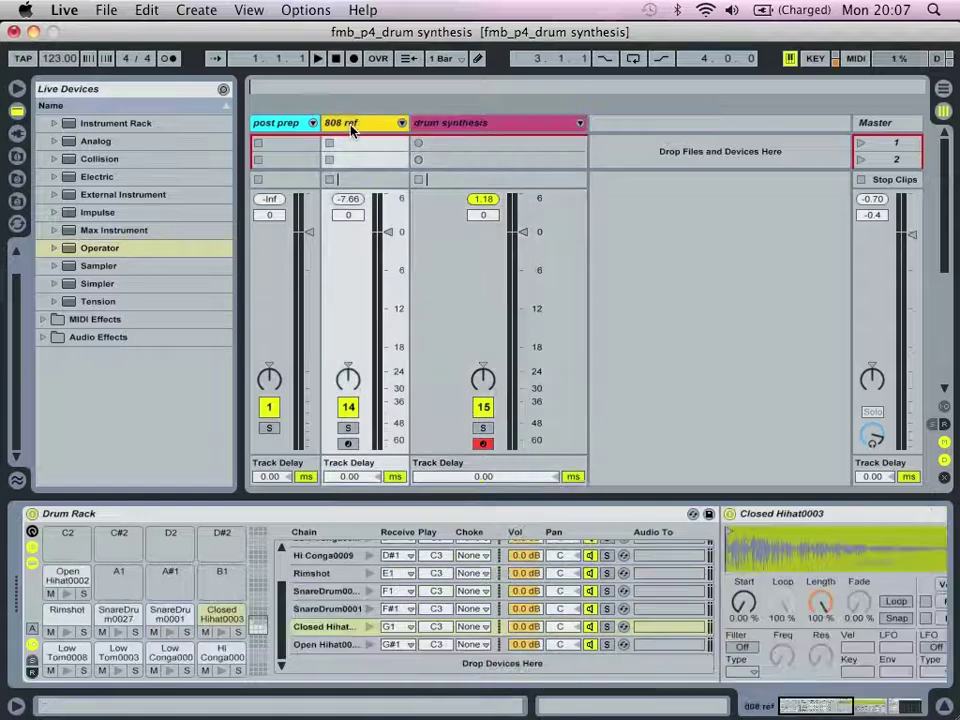
left_click(349, 445)
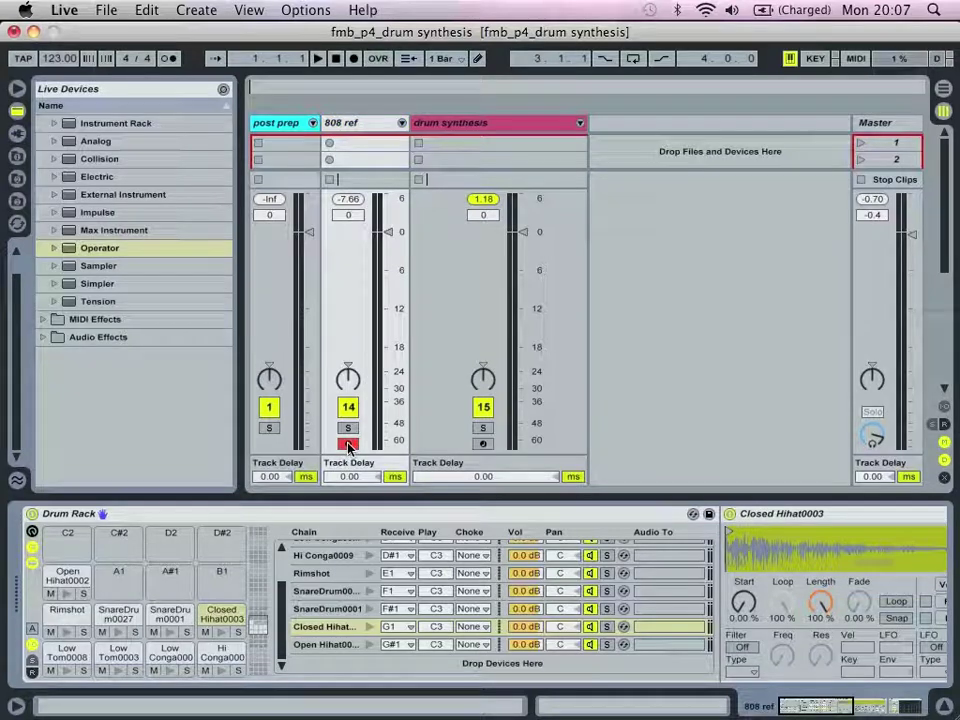
left_click(170, 671)
left_click(170, 671)
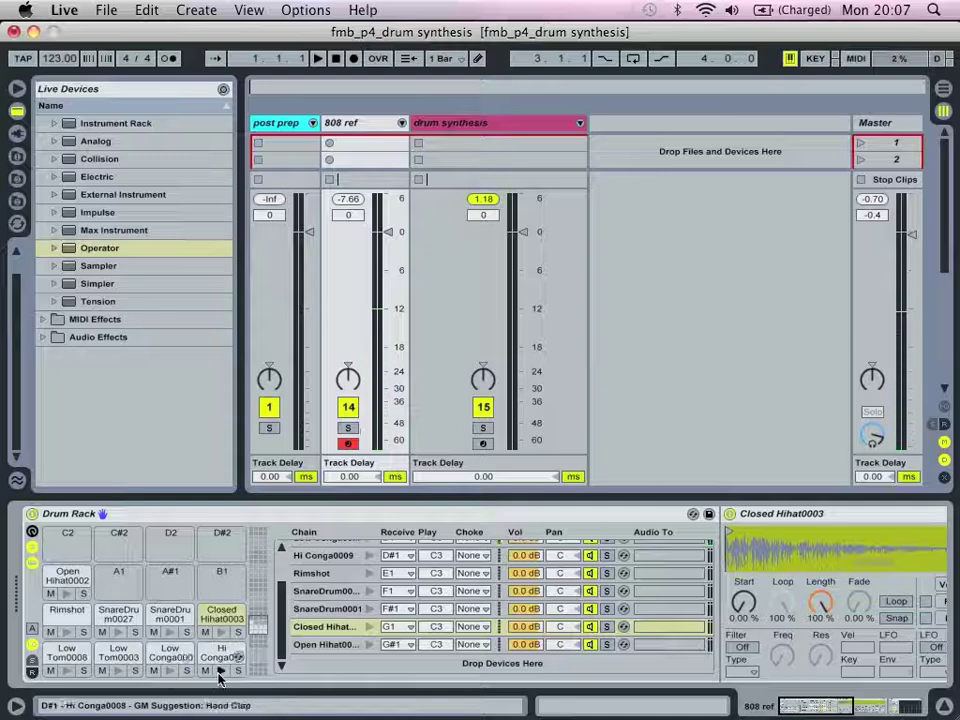
left_click(220, 672)
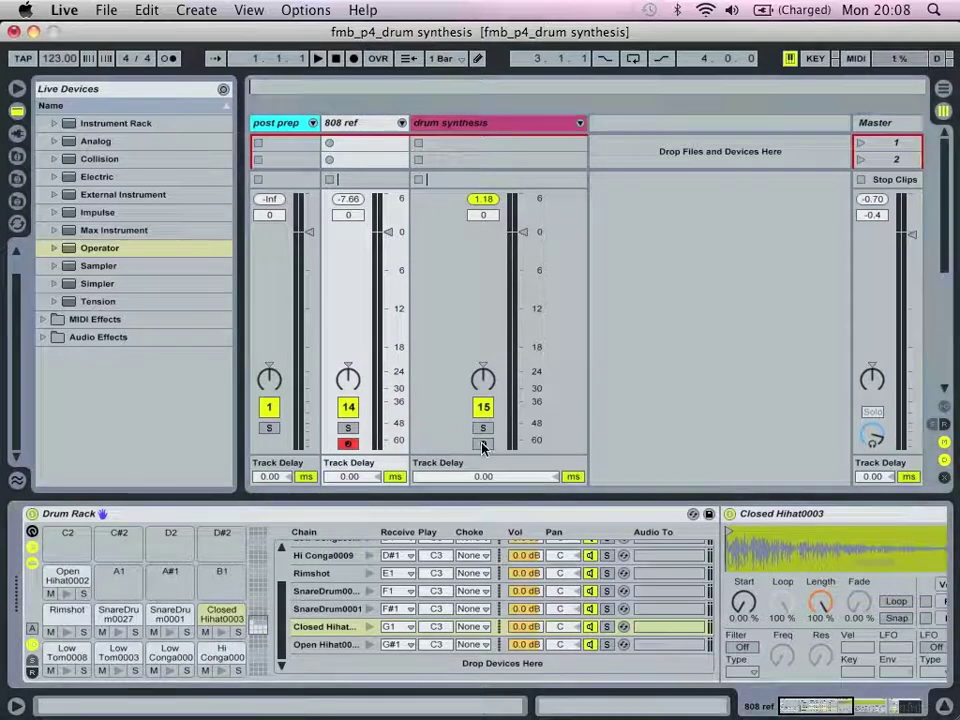
Return to the armed drum synthesis track, load an Operator instrument onto the G1 pad and hide the rack's chain list.
left_click(479, 125)
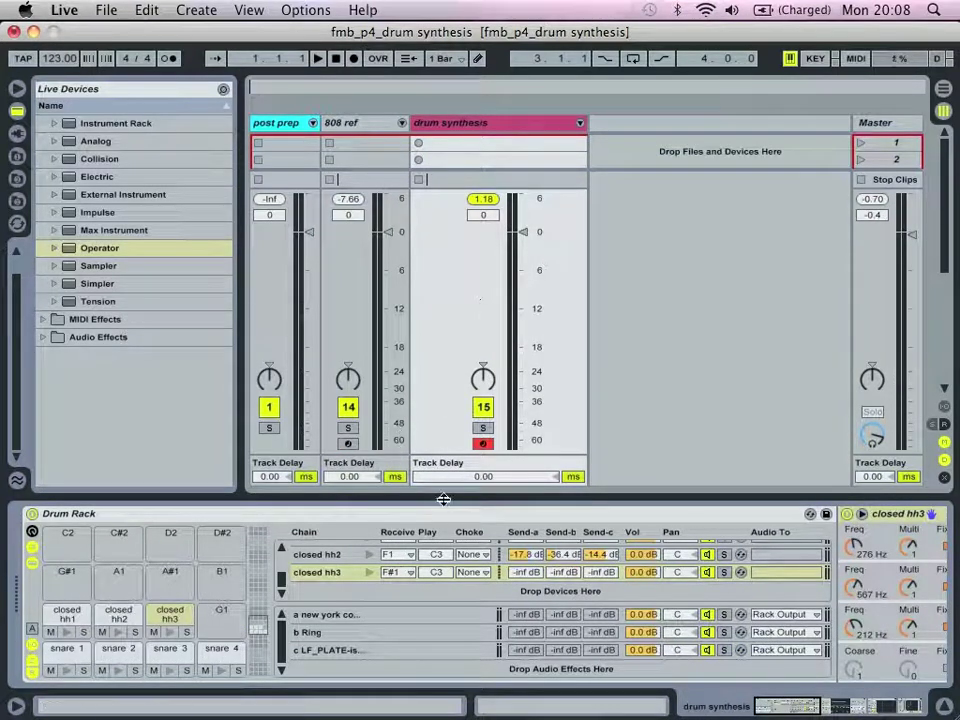
left_click(107, 250)
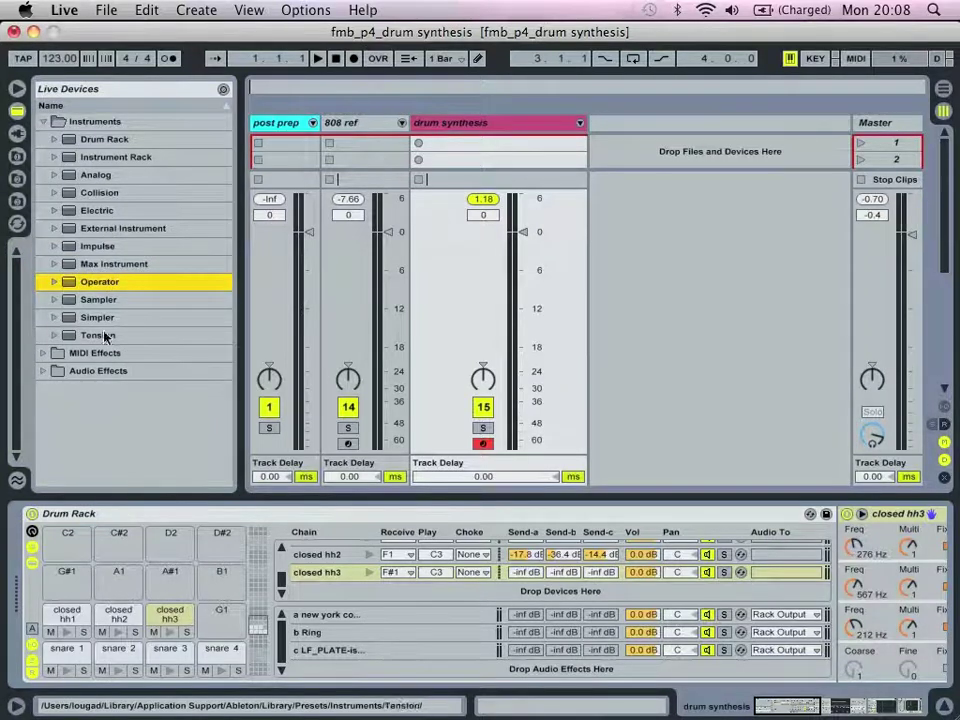
left_click_drag(188, 558, 218, 620)
left_click(32, 533)
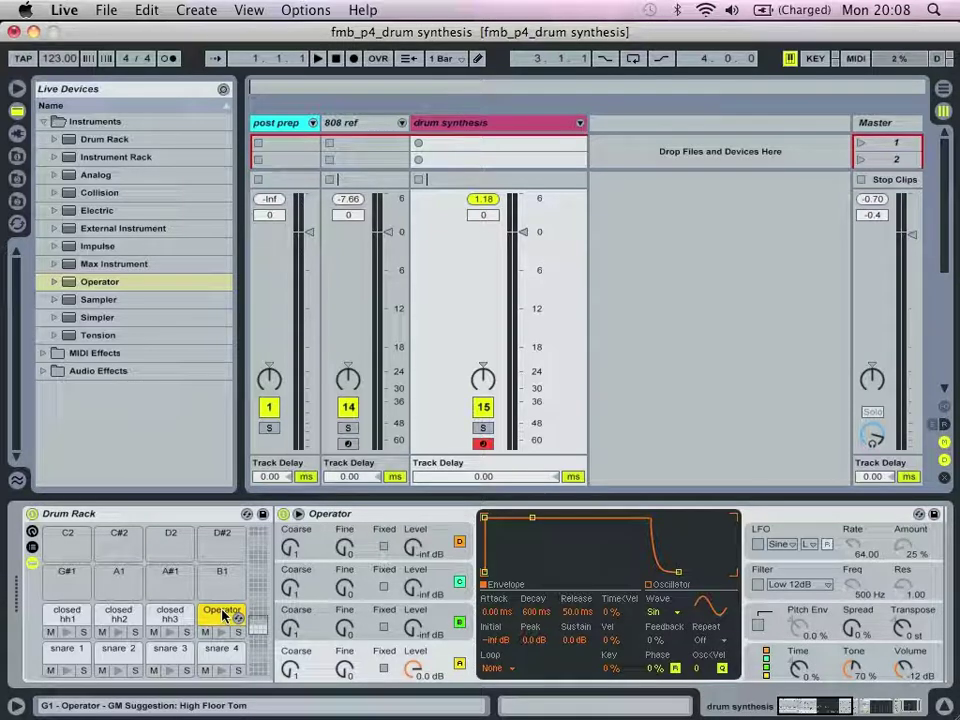
Rename the G1 drum pad "hi conga" and copy that name.
key("super+r")
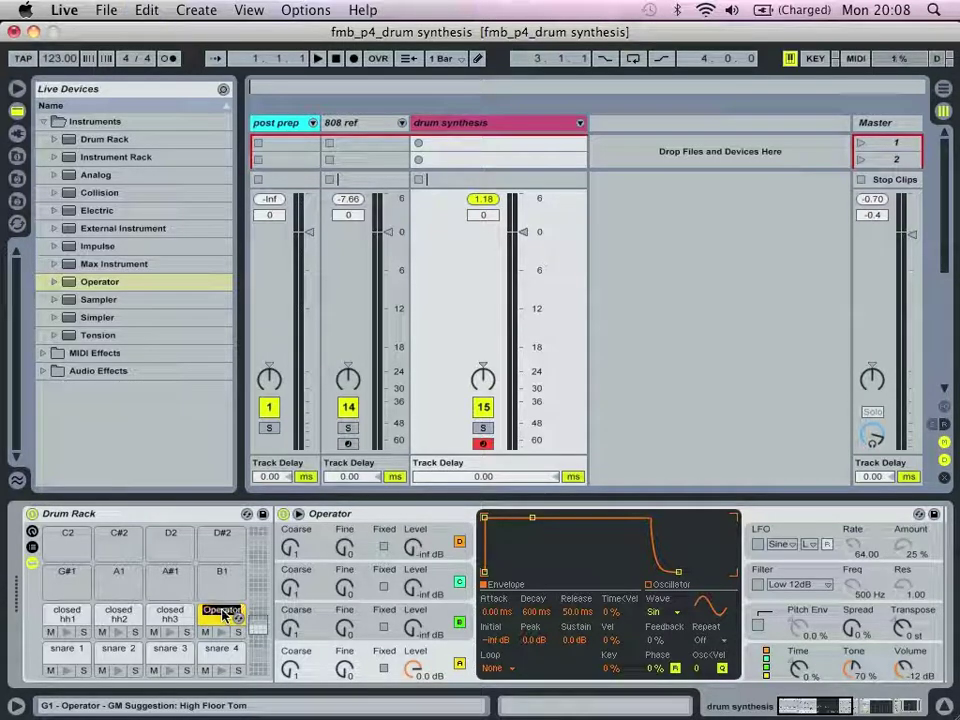
type("ti to")
key("super+a")
key("super+c")
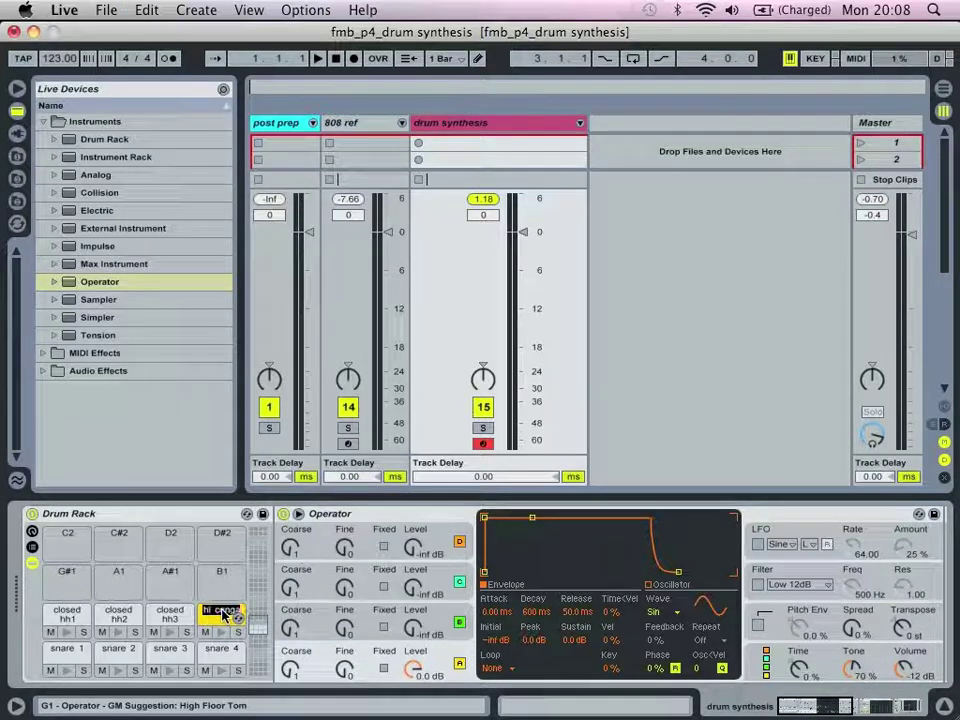
key("Escape")
left_click(330, 514)
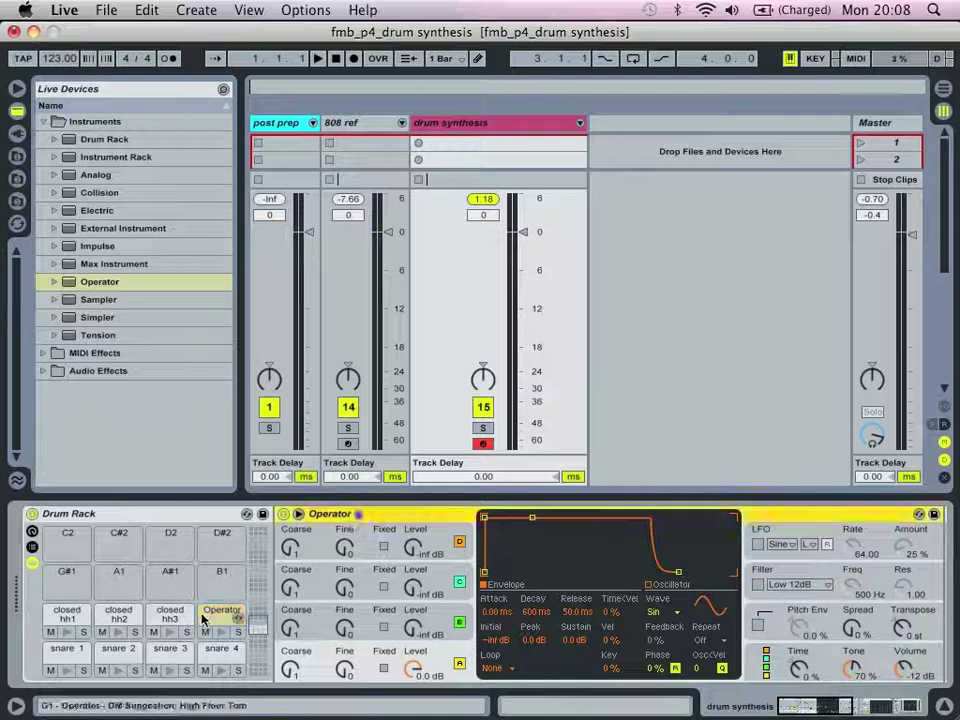
left_click(218, 616)
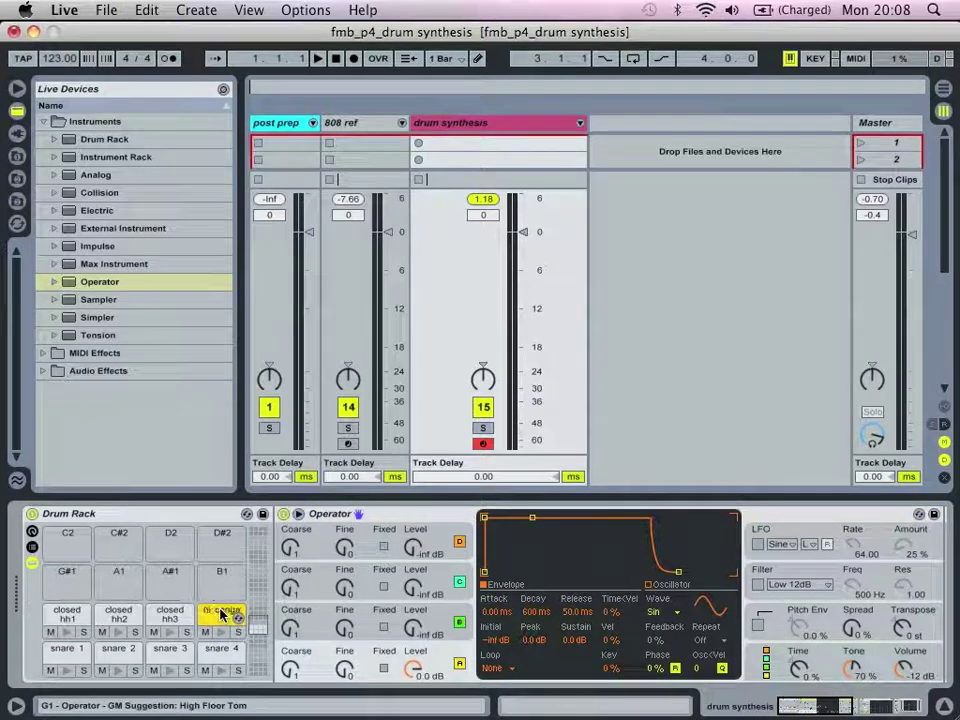
key("Return")
Rename the Operator device on the G1 pad "hi conga" by pasting the copied name.
left_click(393, 514)
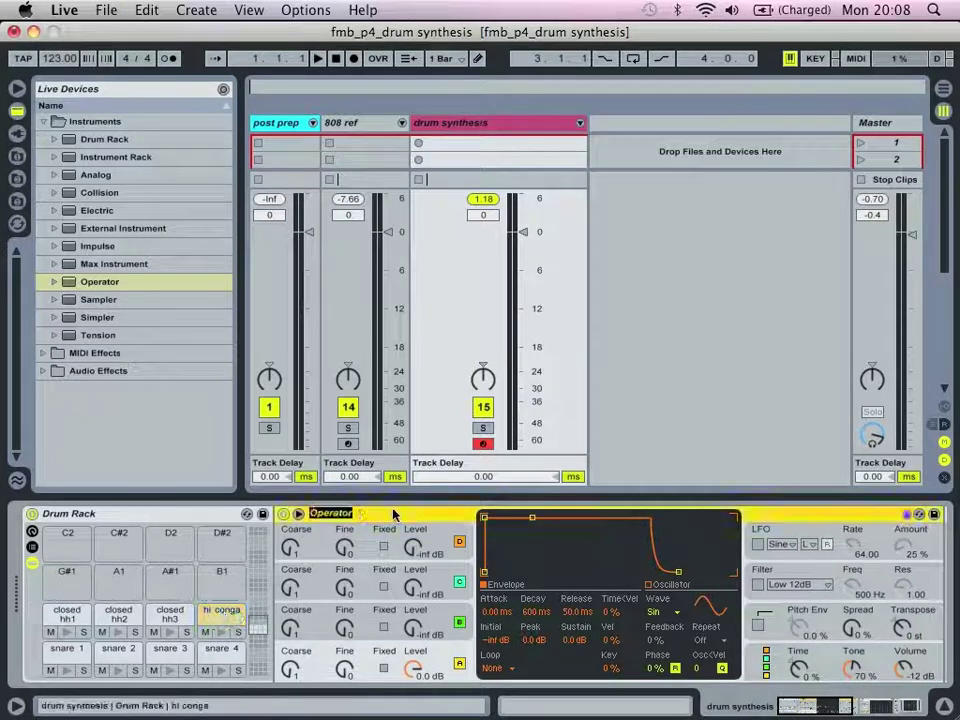
key("super+v")
key("q")
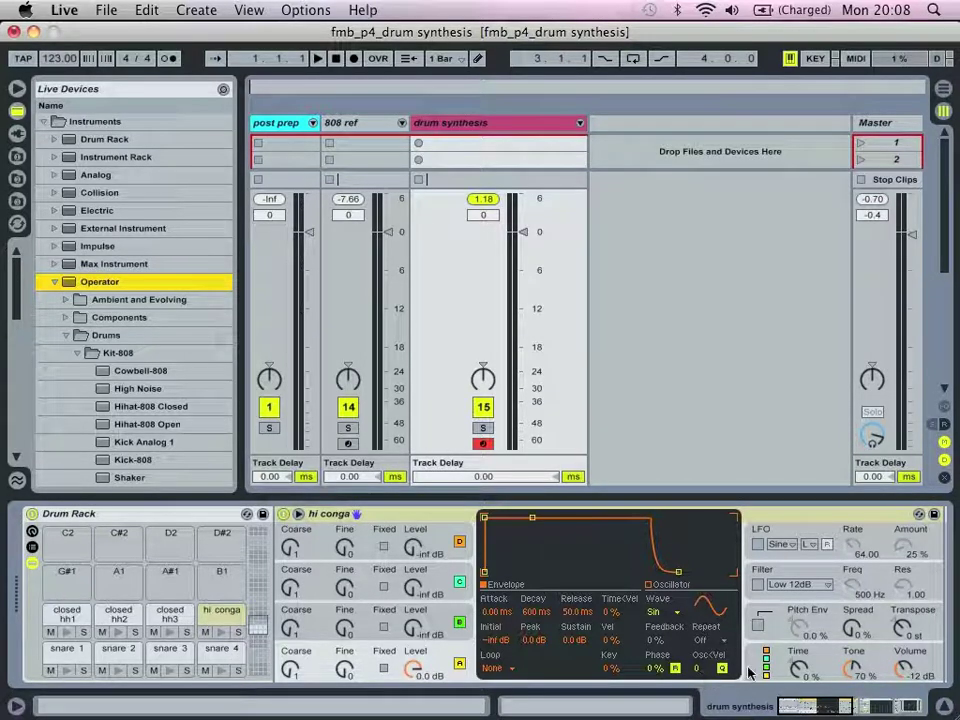
Set Operator's algorithm to the parallel layout of all four oscillators and choose its number of voices.
left_click(790, 678)
left_click(715, 527)
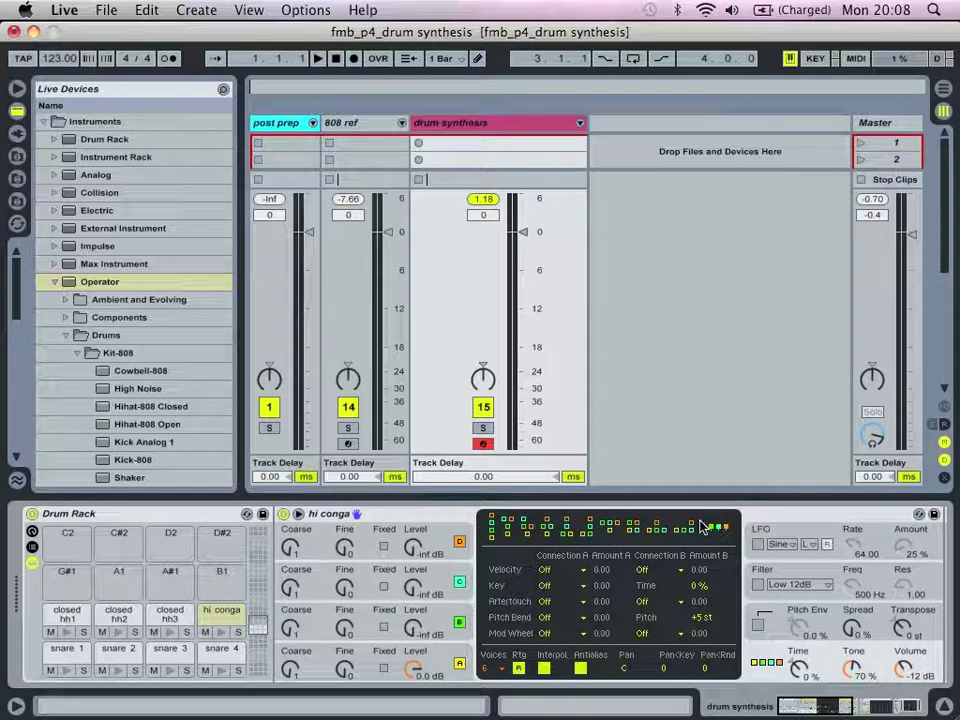
left_click(490, 670)
left_click(491, 485)
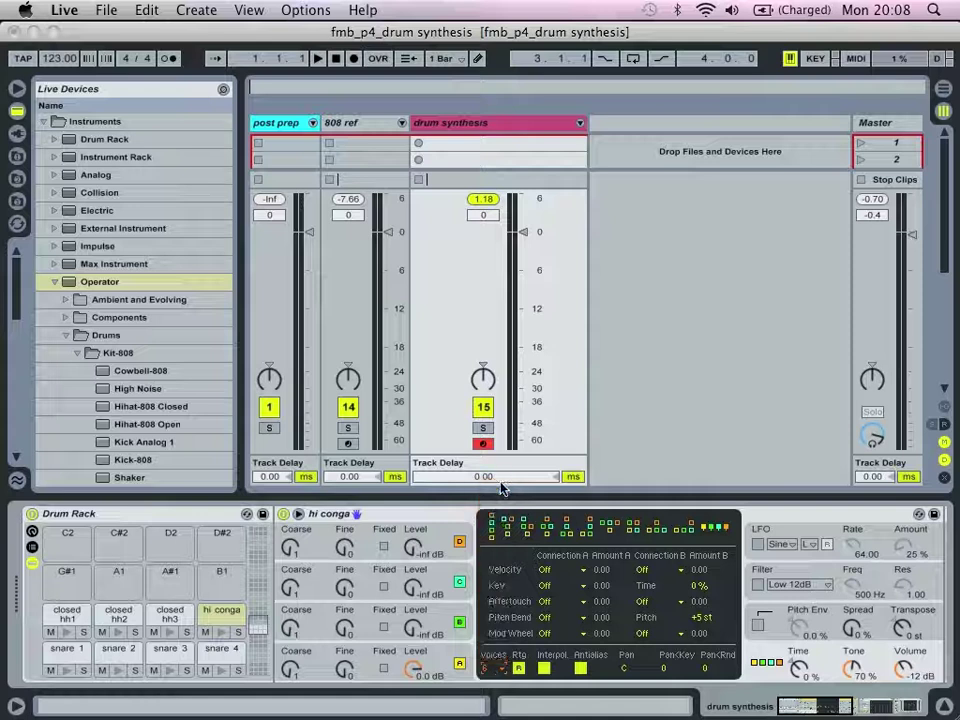
Turn off oscillators C and D in the hi conga Operator.
left_click(459, 582)
left_click(459, 582)
left_click(458, 542)
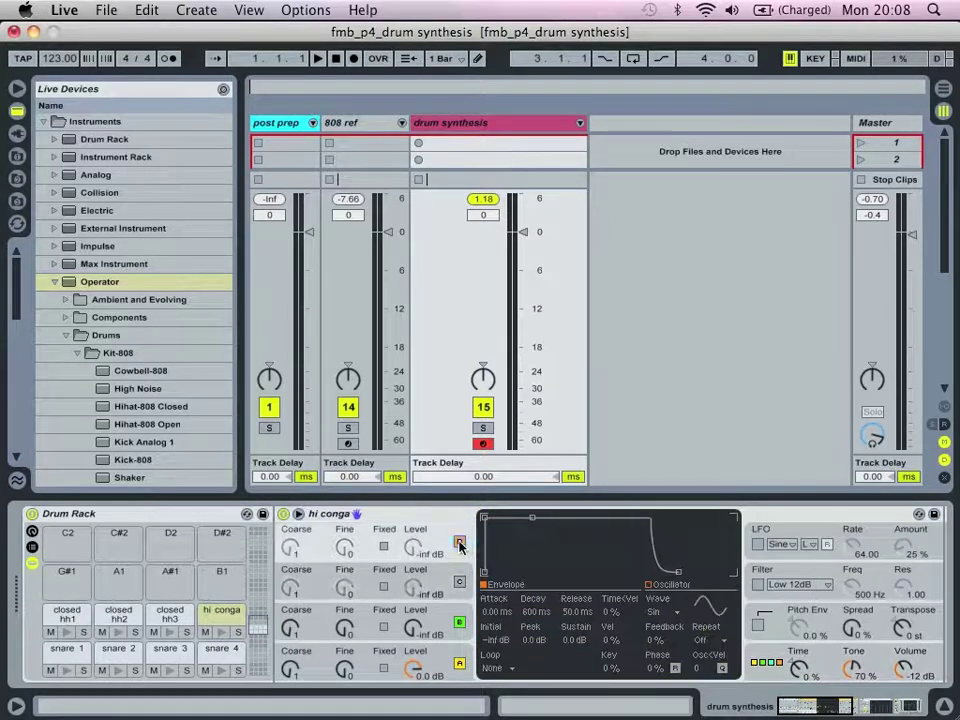
Give oscillator A a sustain of -inf dB and a decay of 291 ms, and fix its frequency at 457 Hz.
left_click(459, 660)
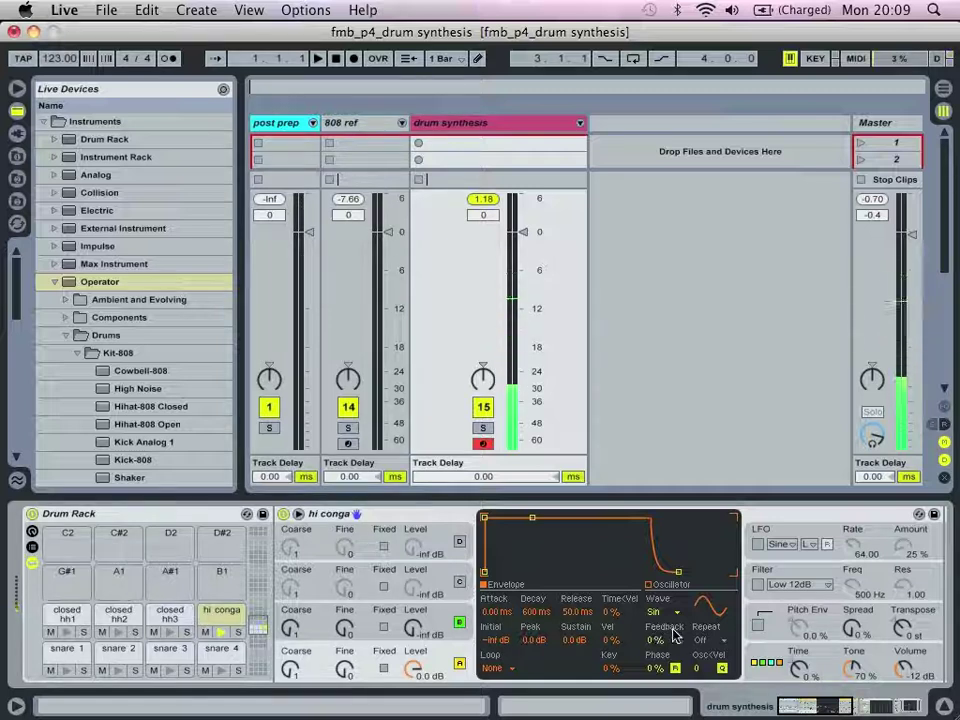
left_click_drag(568, 636, 537, 594)
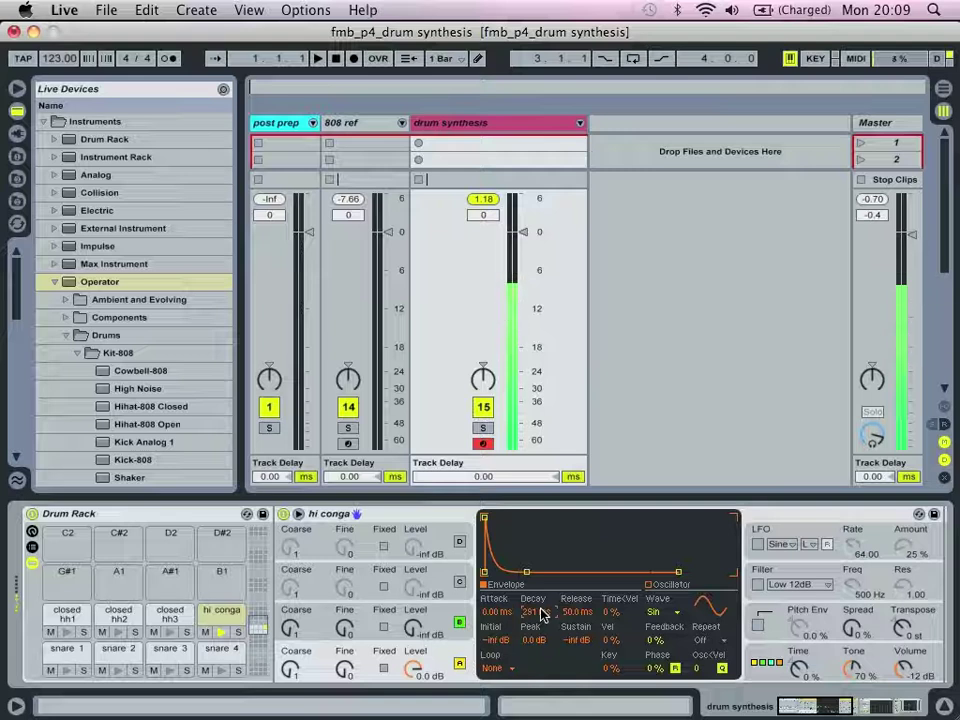
left_click(383, 668)
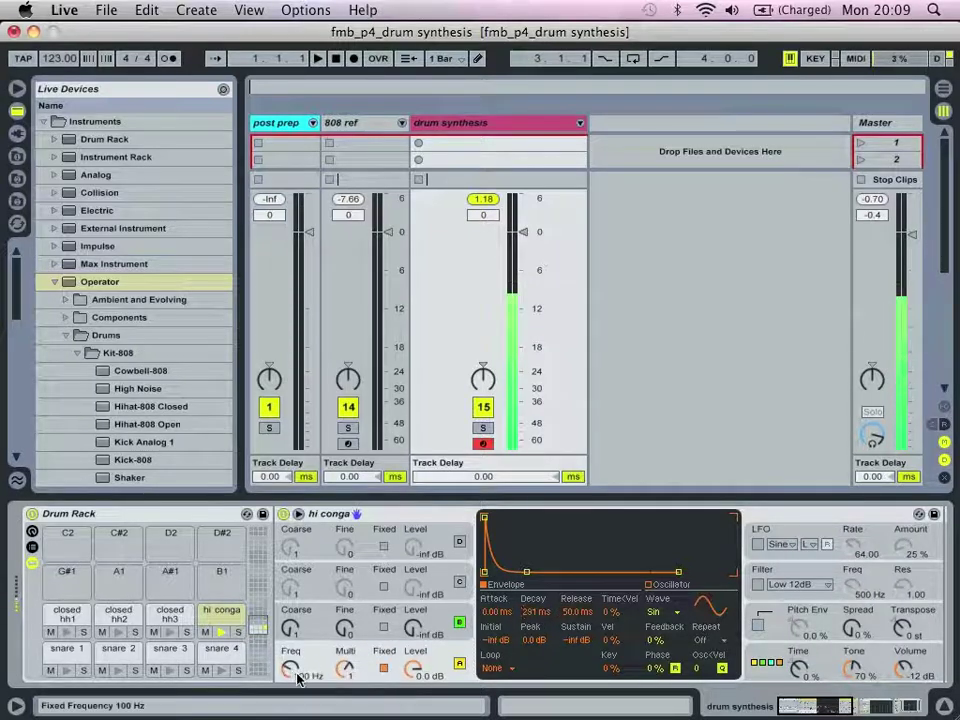
left_click(299, 677)
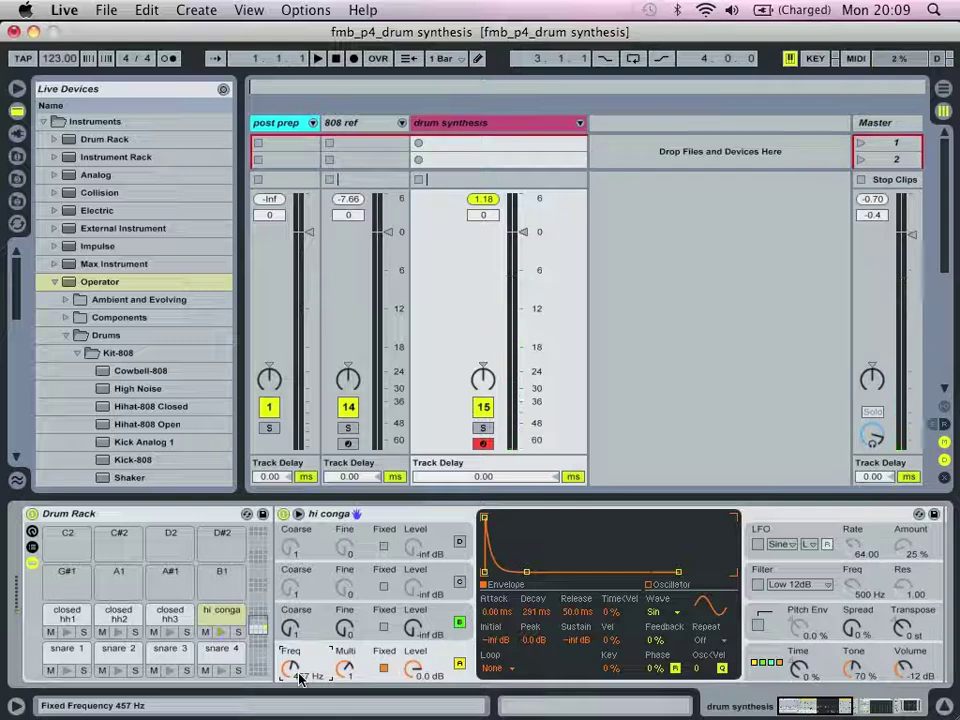
Copy oscillator A's envelope and its full oscillator settings to oscillator B.
left_click(459, 637)
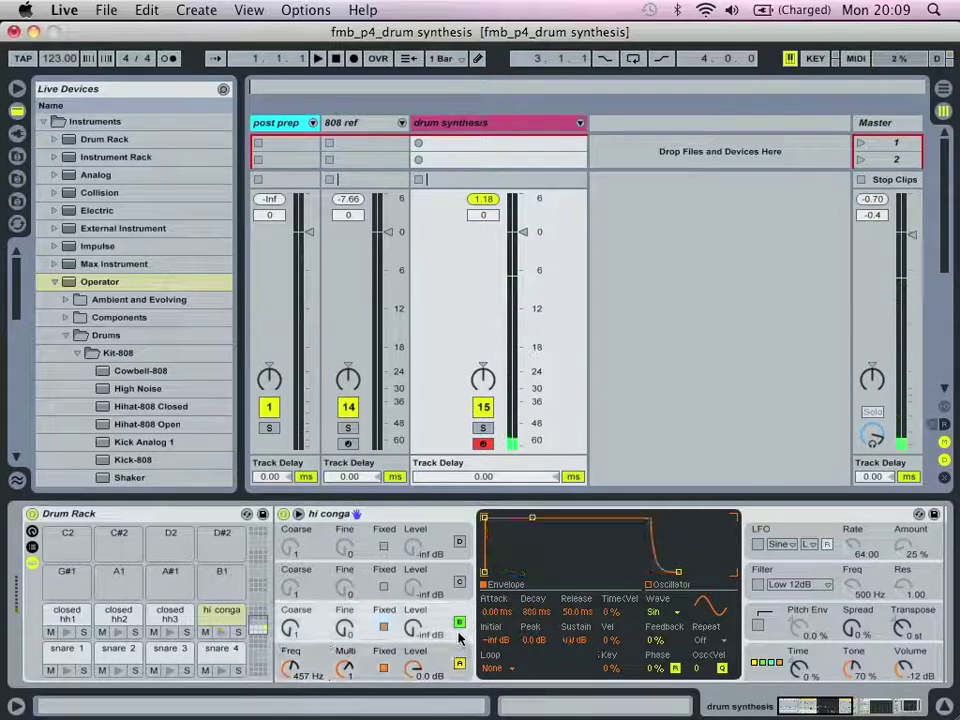
right_click(459, 637)
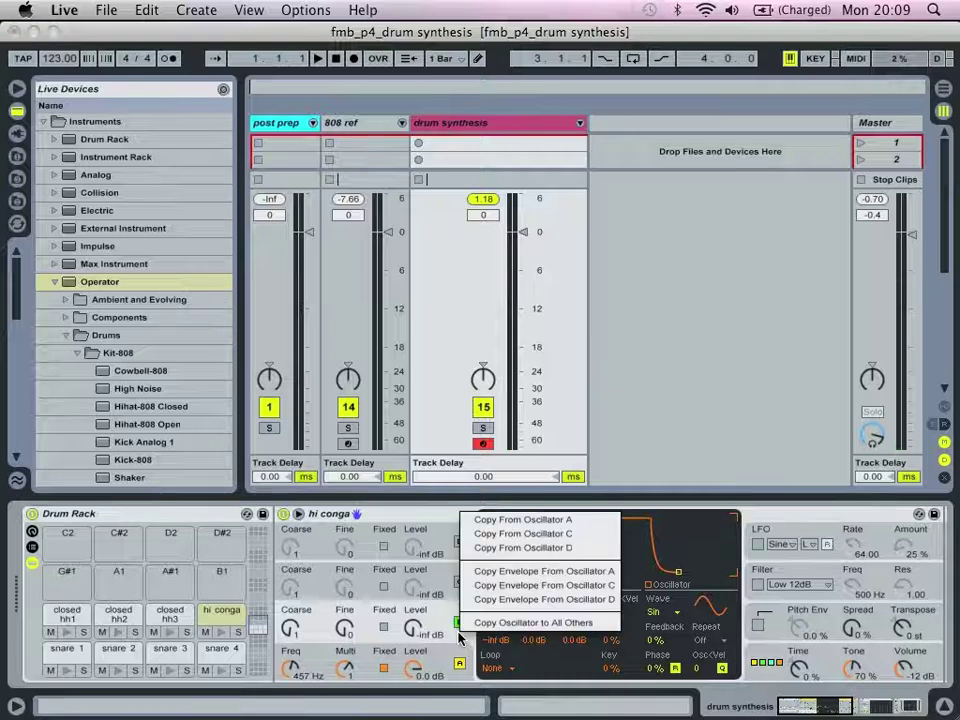
left_click(553, 573)
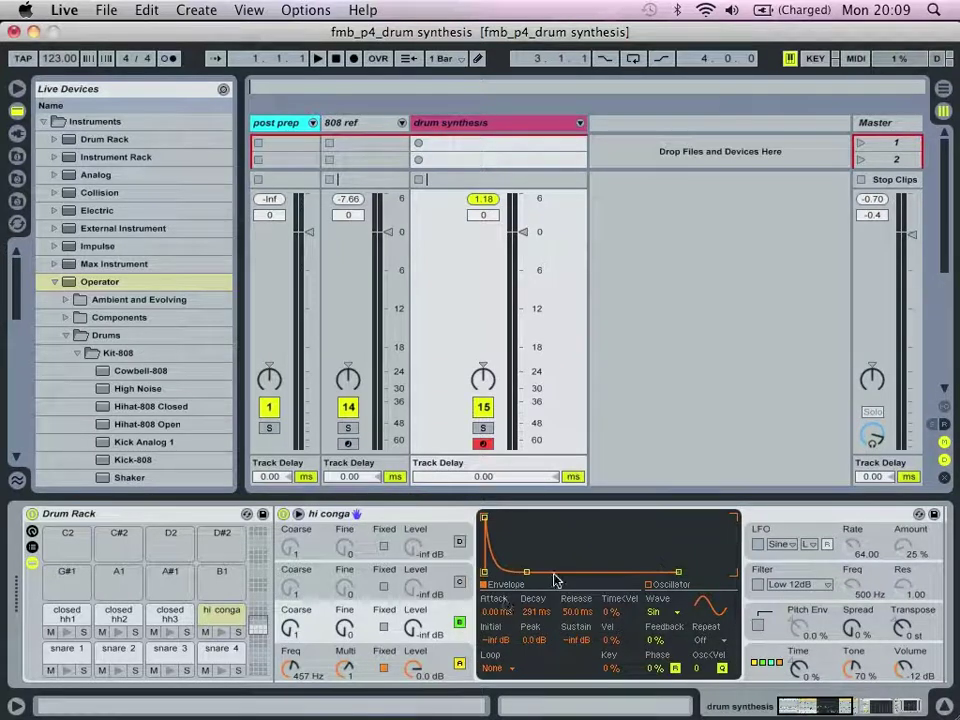
right_click(459, 635)
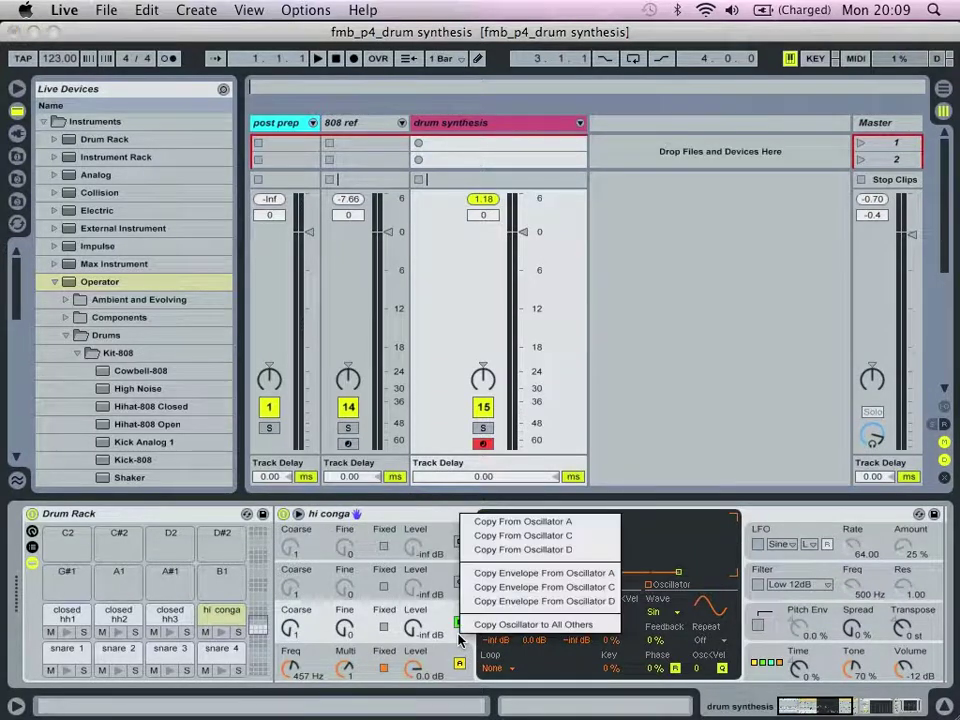
left_click(519, 526)
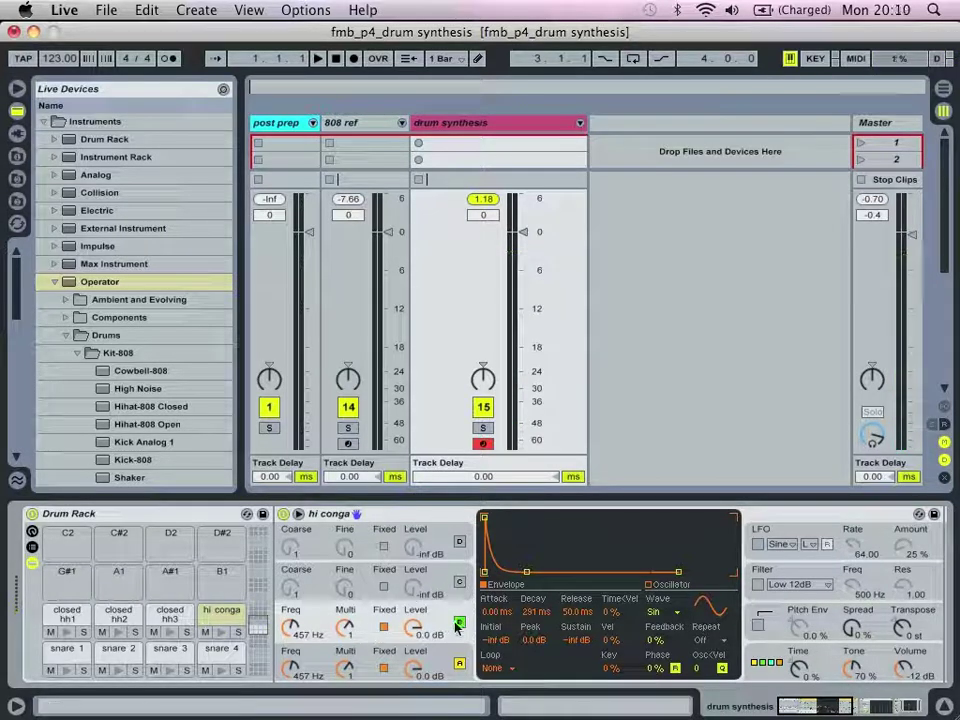
Set oscillator B's fixed frequency to 229 Hz and its level to -12 dB.
mouse_move(417, 627)
left_mouse_down()
mouse_move(417, 662)
mouse_move(417, 627)
left_mouse_up()
left_click(300, 632)
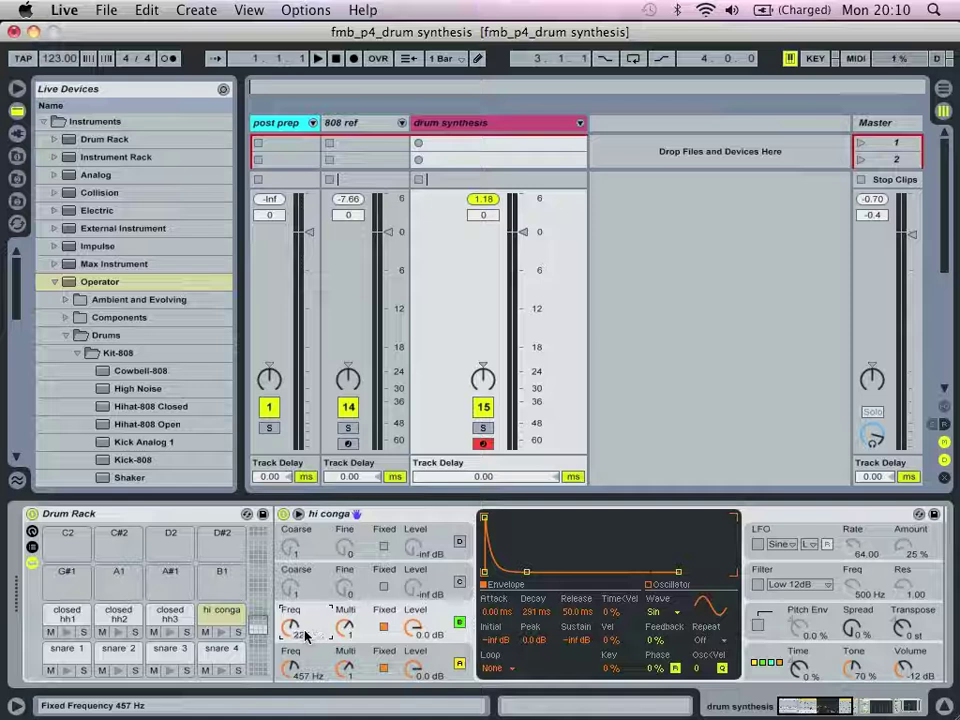
type("229")
key("Return")
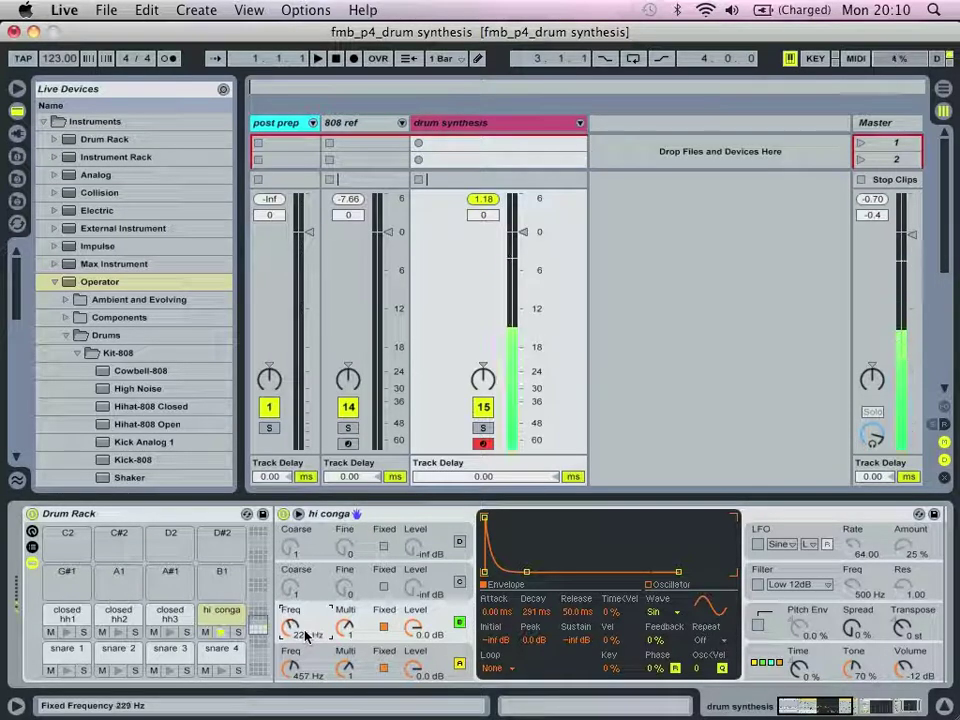
left_click_drag(411, 627, 411, 668)
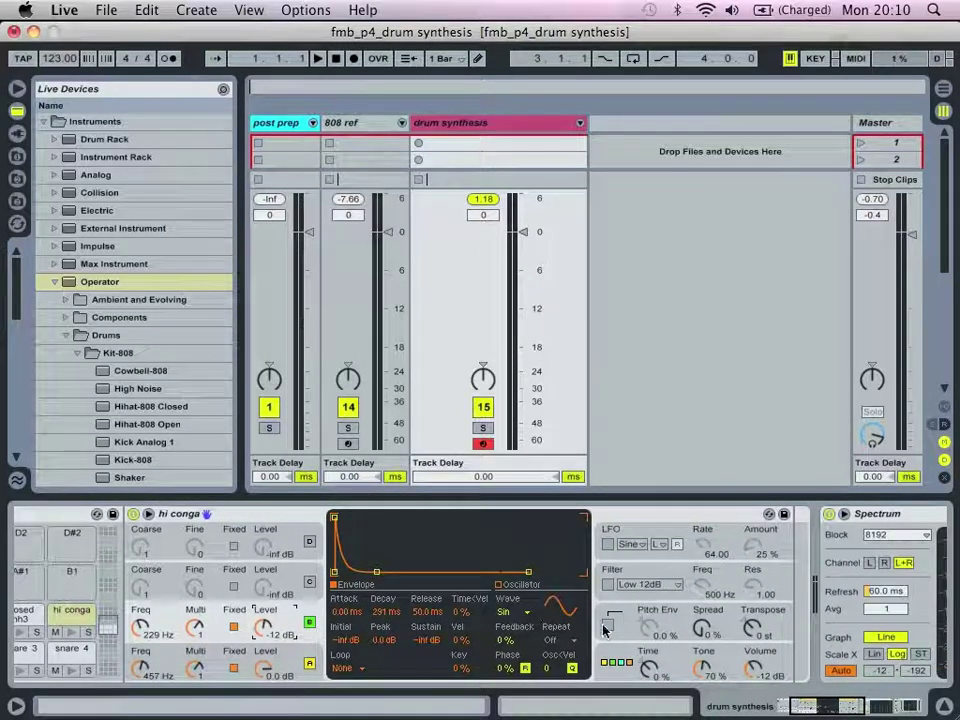
Enable the pitch envelope with an amount of 27 % and a decay of 28.6 ms.
left_click(607, 624)
left_click_drag(649, 628, 649, 635)
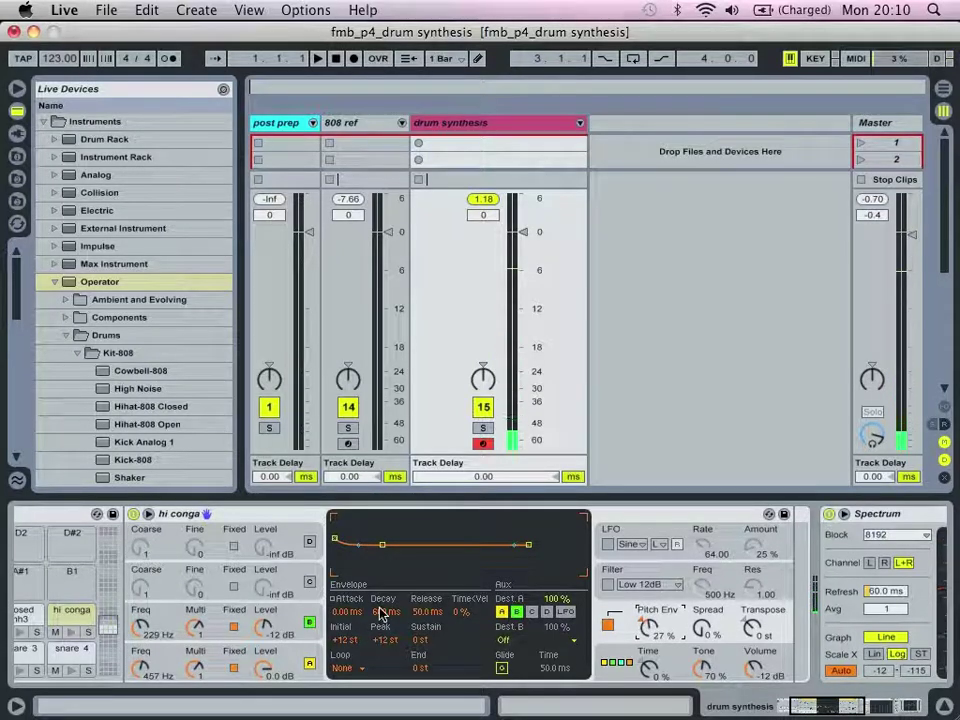
left_click_drag(380, 612, 380, 666)
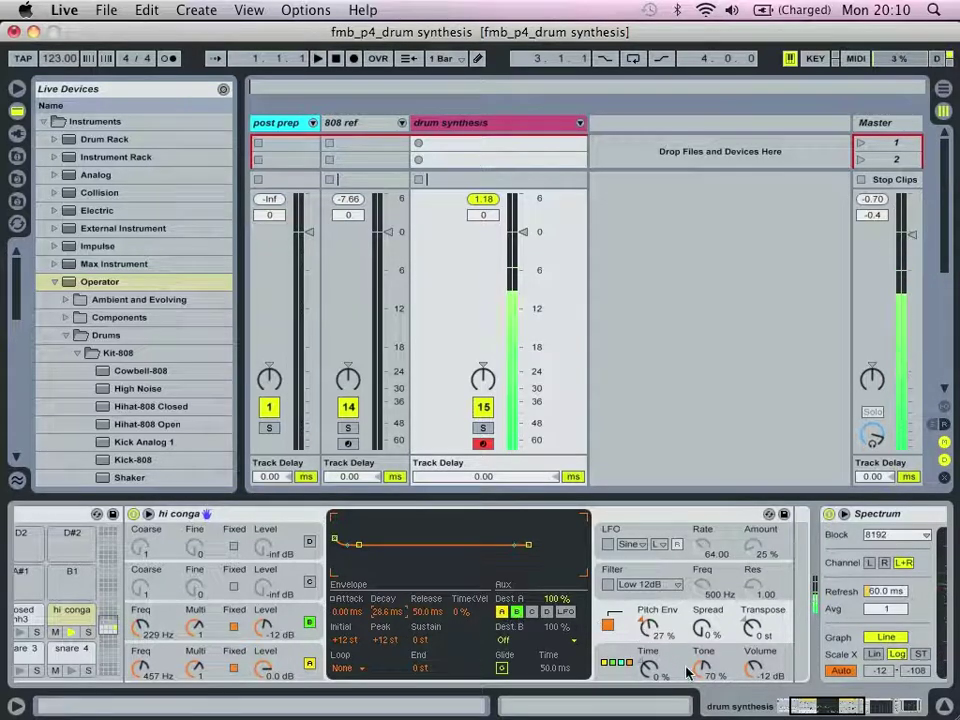
Show the Drum Rack's chain list and duplicate the hi conga chain.
scroll(712, 650, "left", 3)
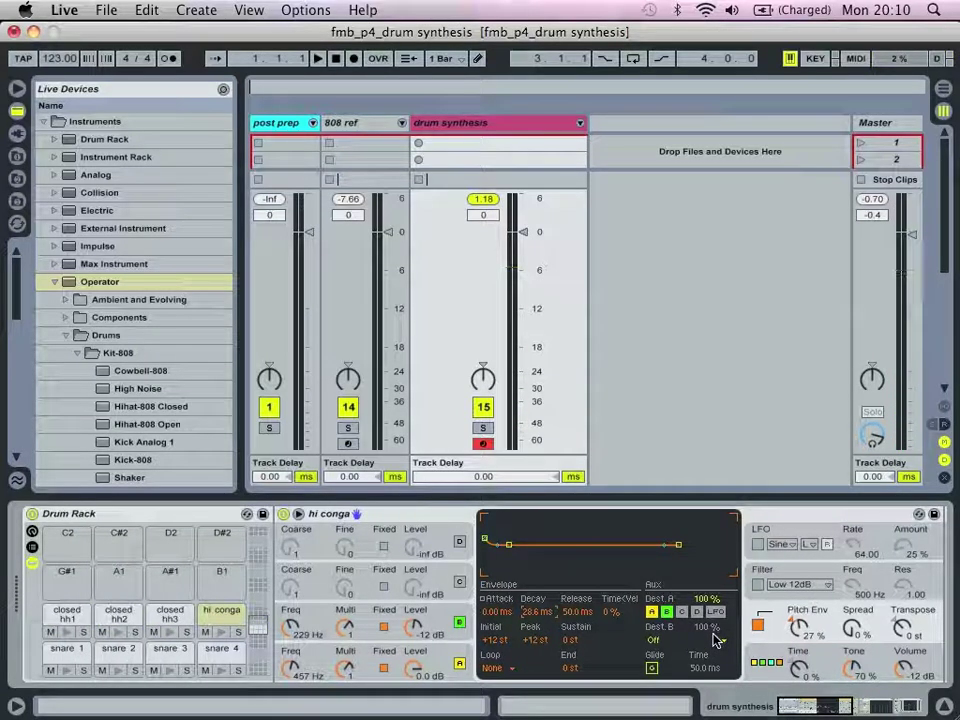
left_click(31, 548)
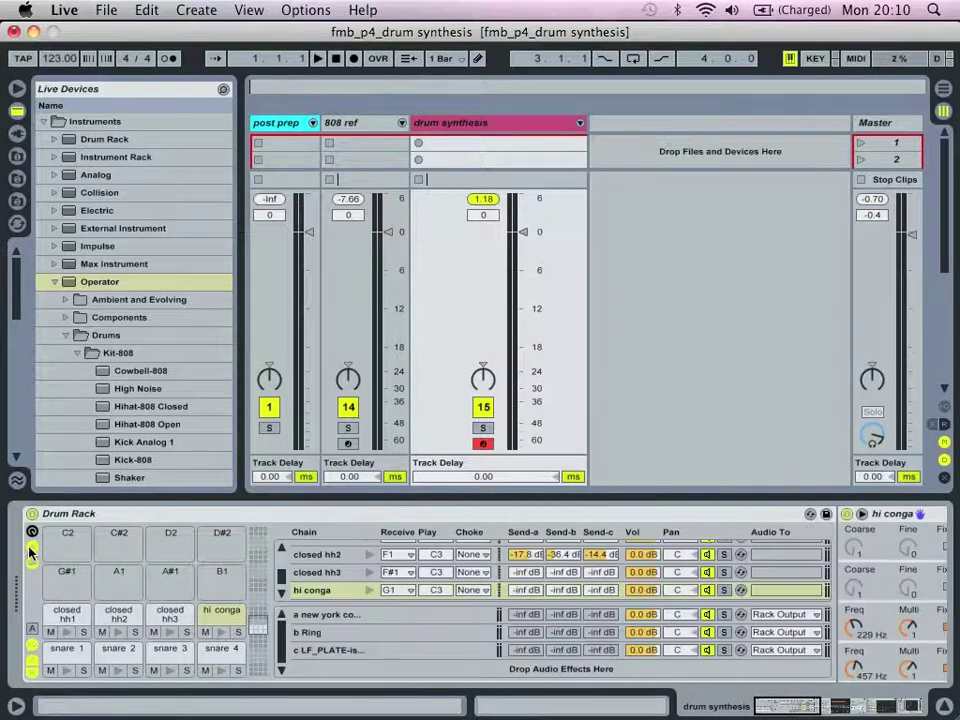
left_click(332, 594)
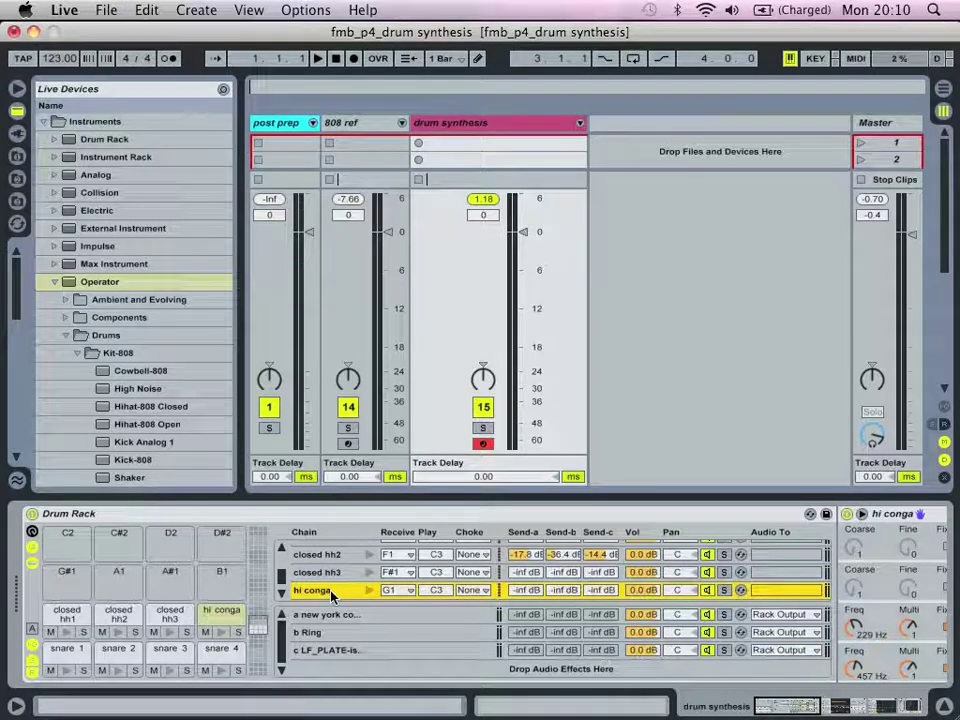
right_click(332, 594)
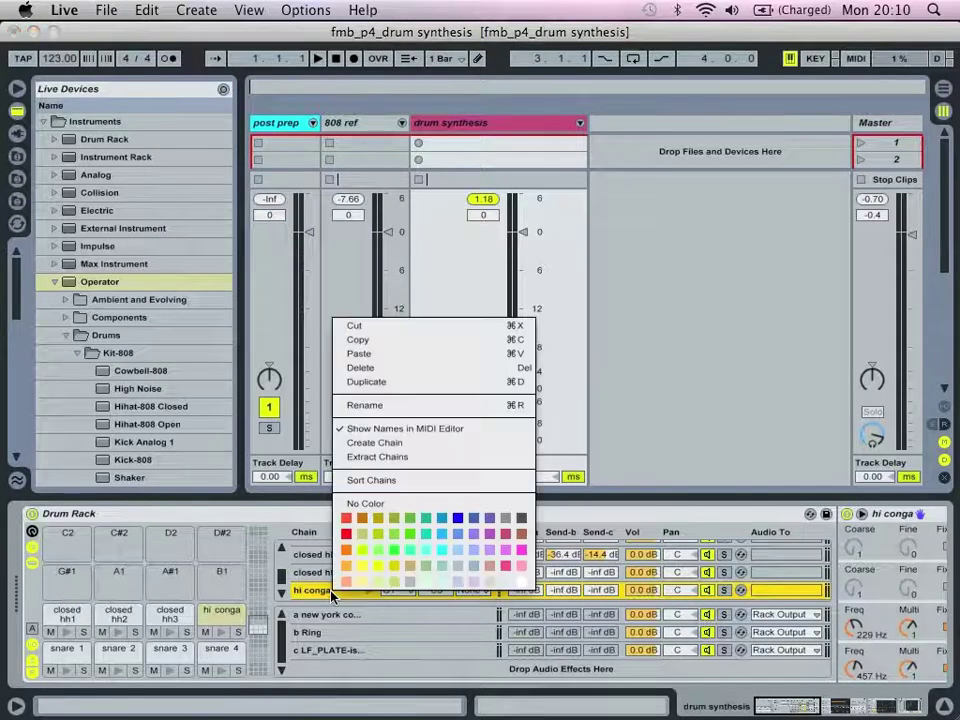
left_click(368, 382)
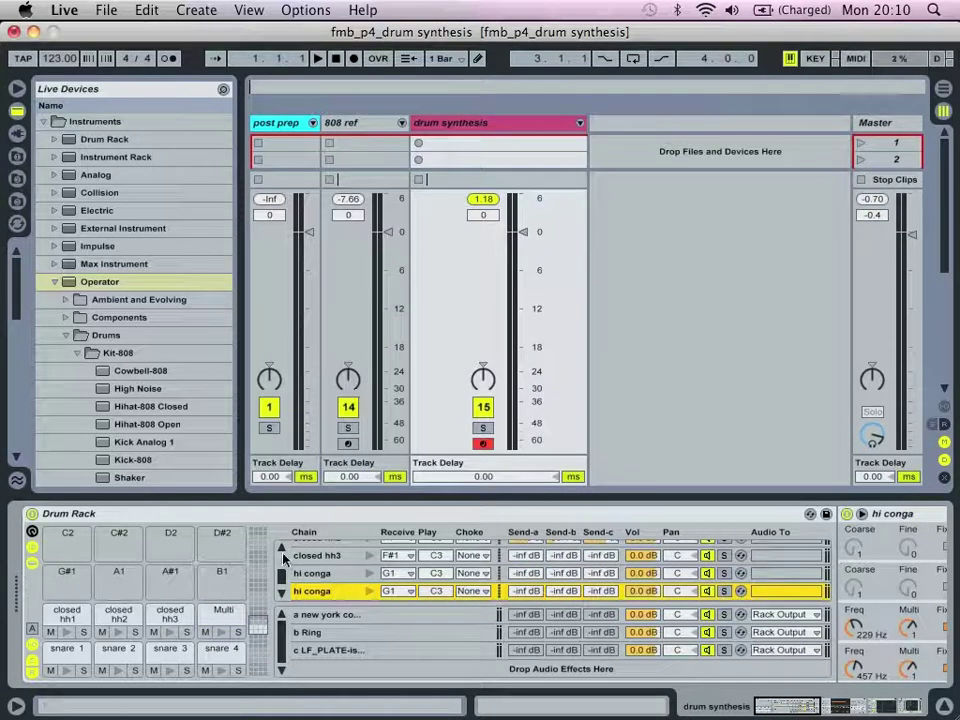
Set the duplicated hi conga chain to receive note G#1.
left_click(314, 574, "shift")
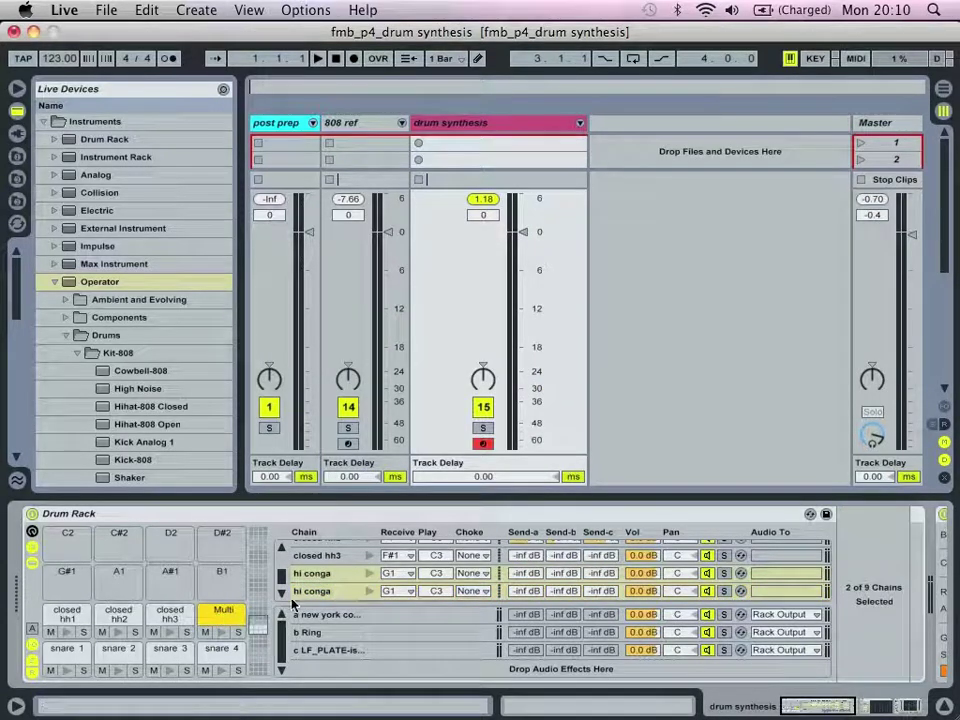
left_click(320, 591)
left_click(395, 591)
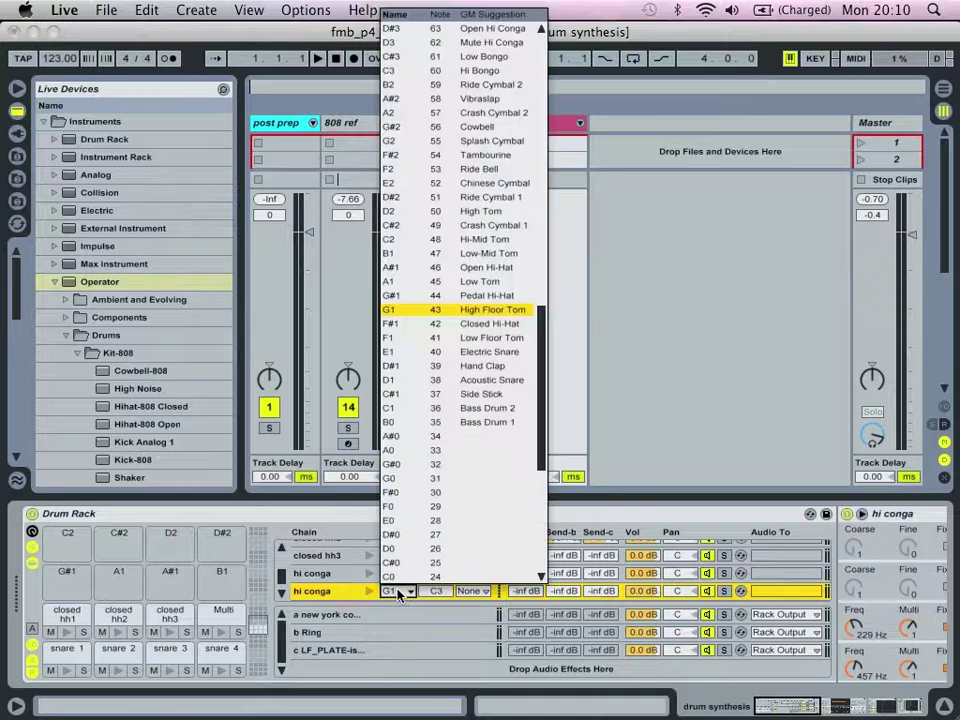
left_click(416, 298)
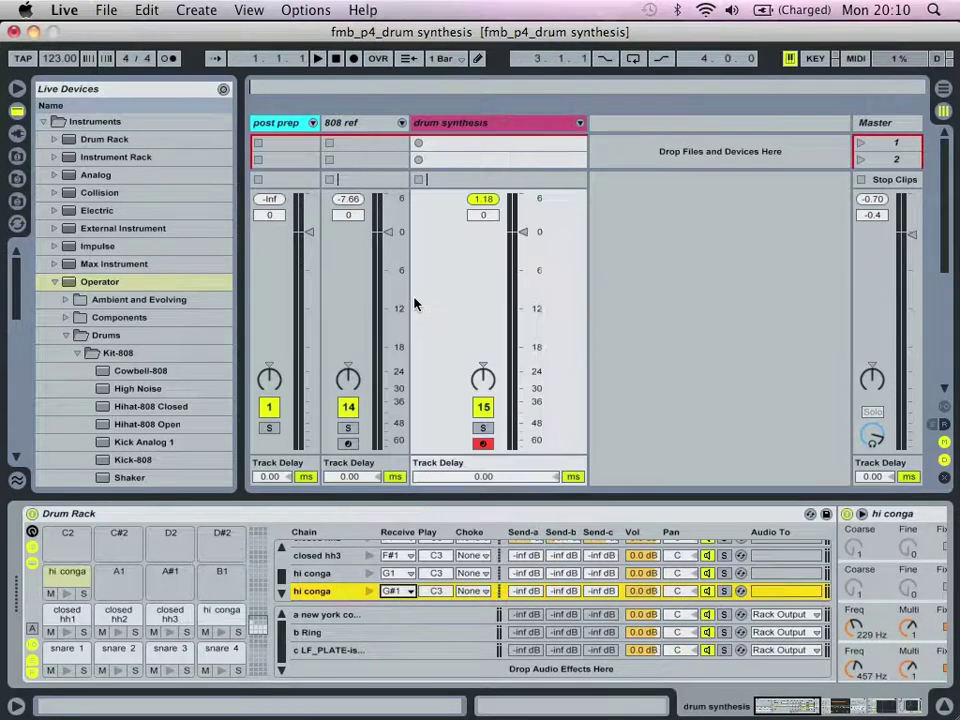
Rename the G#1 pad's chain as low conga.
left_click(63, 579)
key("super+r")
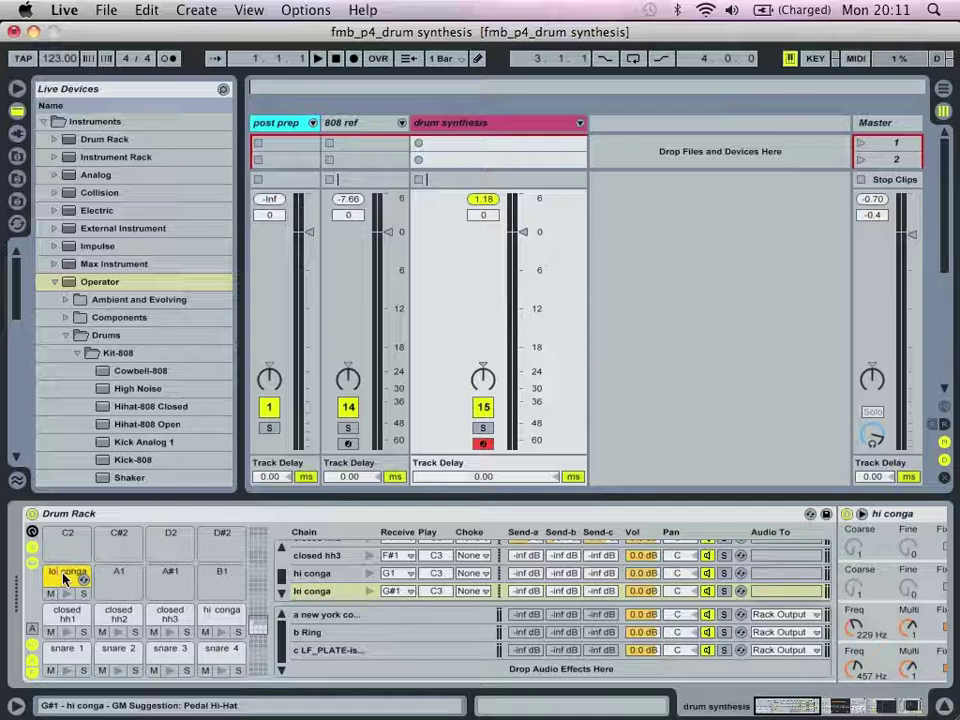
type("lo conga")
key("Return")
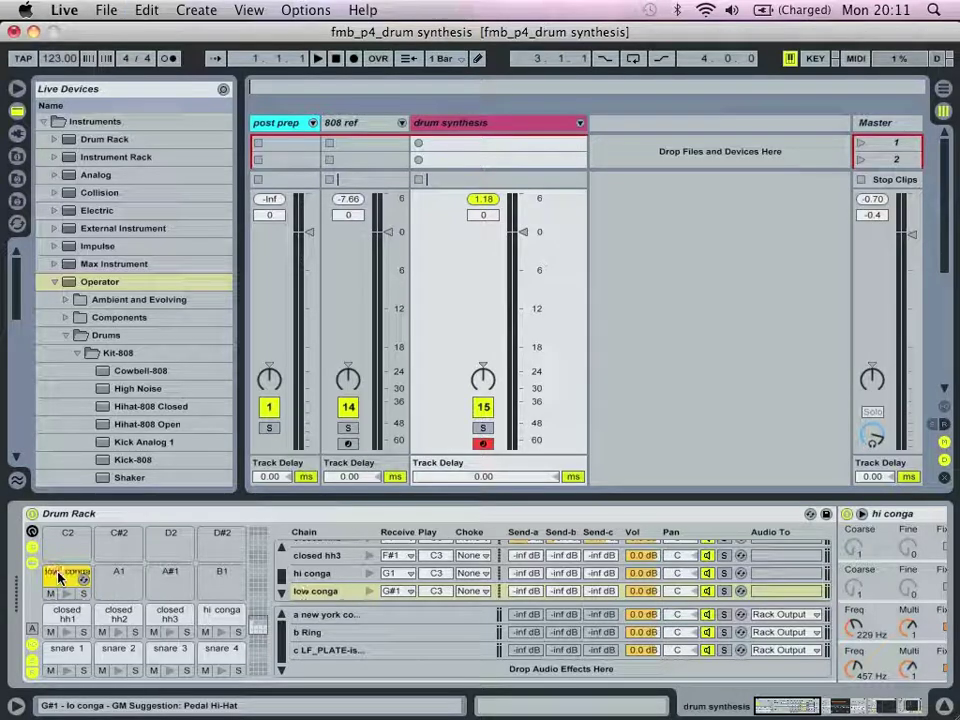
Rename the Operator device in the low conga chain as low conga.
double_click(312, 593)
left_click(56, 518)
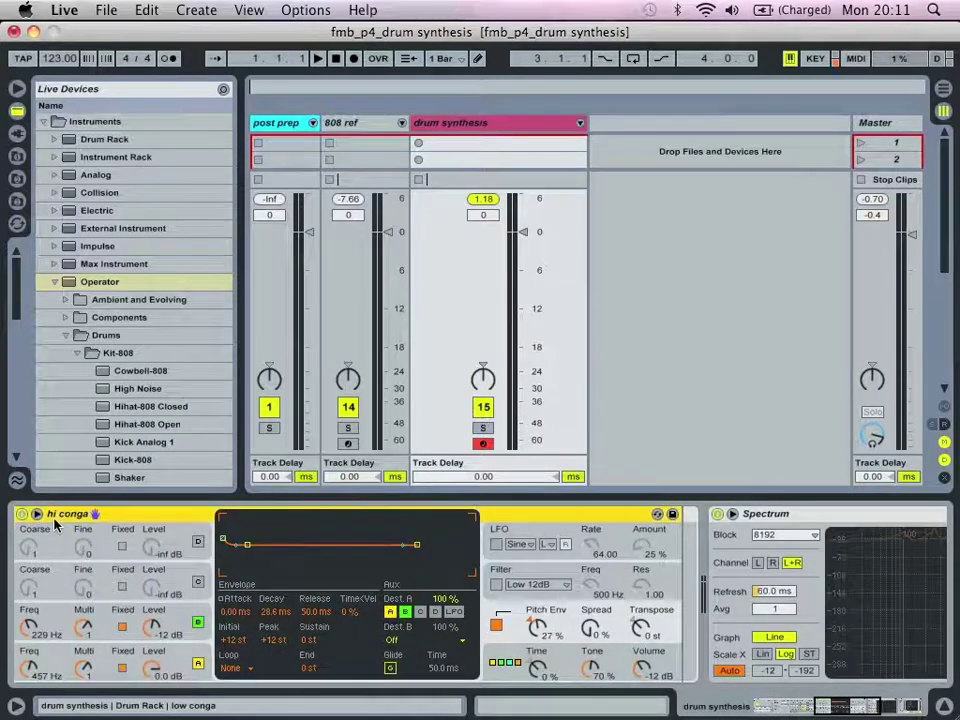
key("super+r")
key("Left")
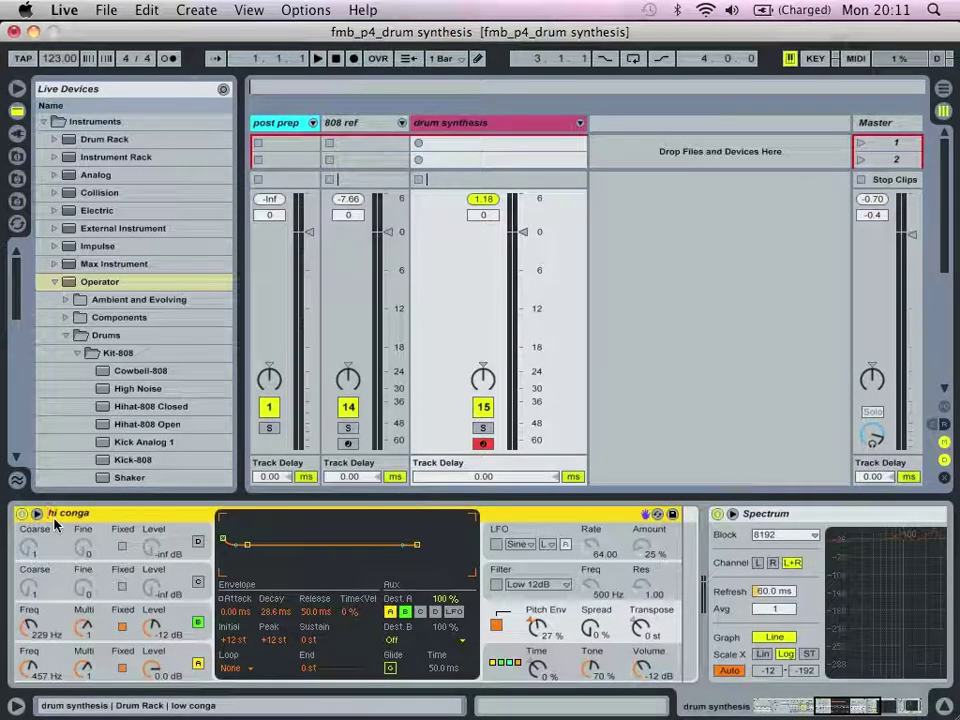
key("Delete")
key("Delete")
key("Delete")
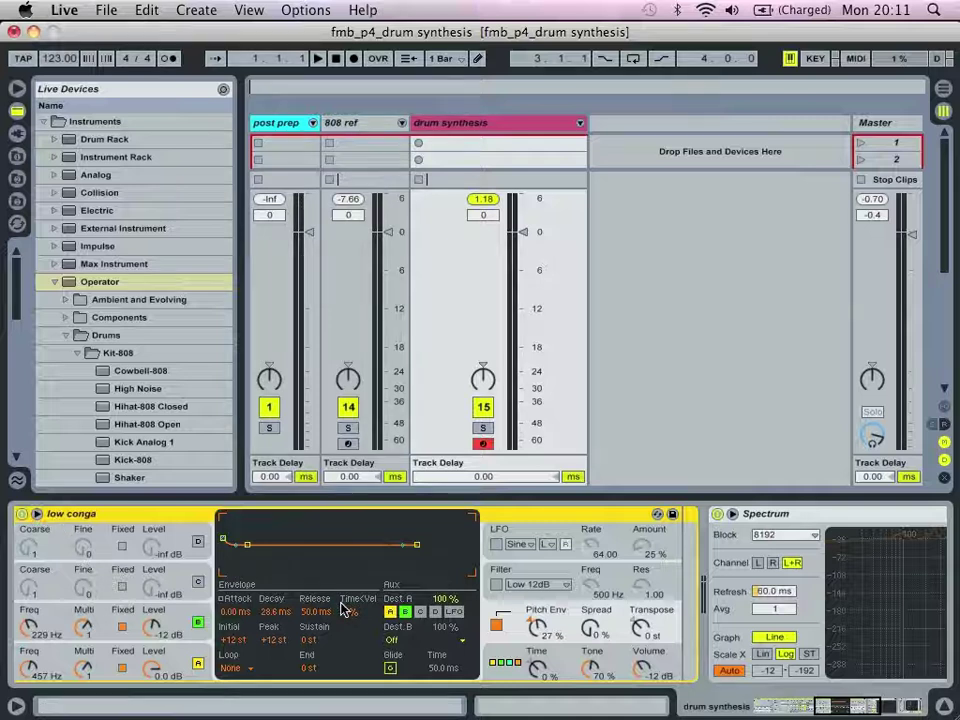
Turn off the pitch envelope in the low conga Operator.
scroll(342, 607, "left", 2)
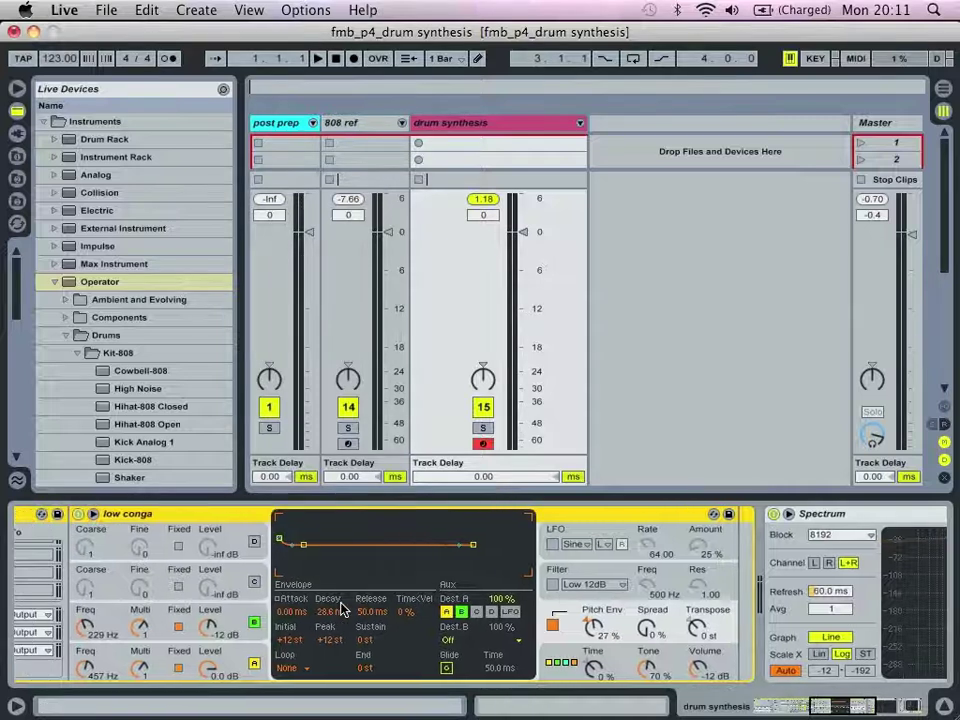
left_click(553, 625)
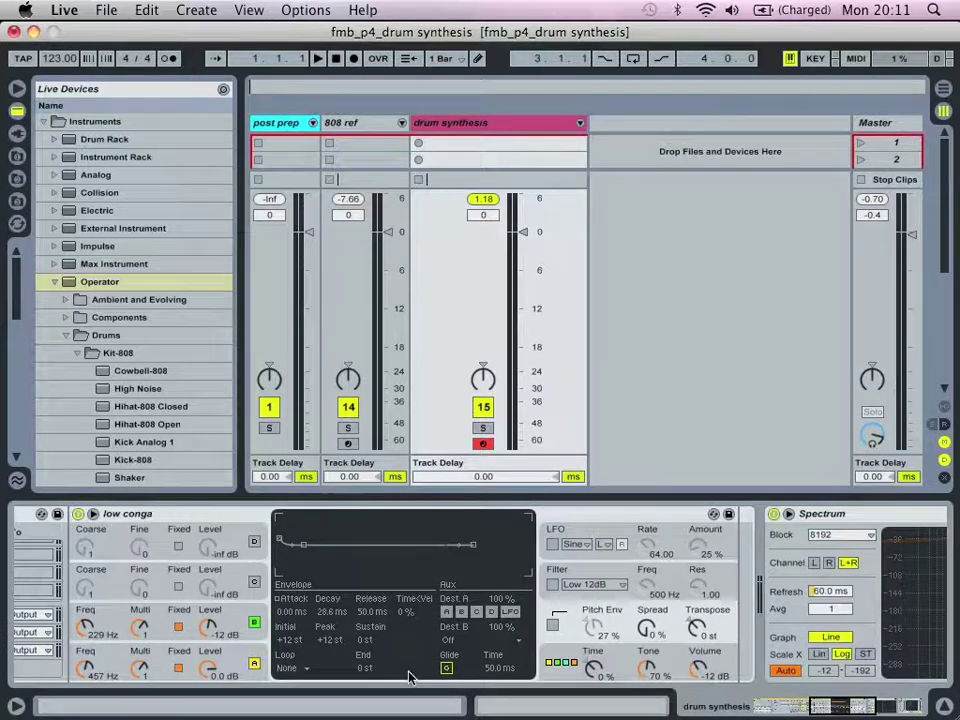
Turn off oscillator A of the low conga and set oscillator B's level to 0.0 dB.
scroll(409, 677, "left", 5)
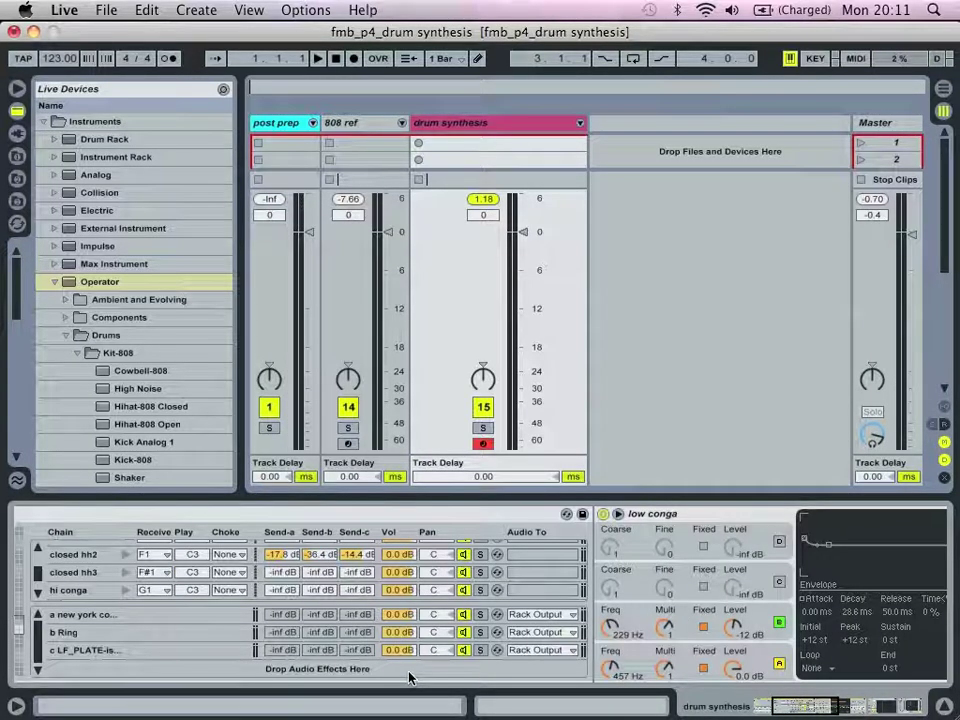
scroll(400, 679, "left", 5)
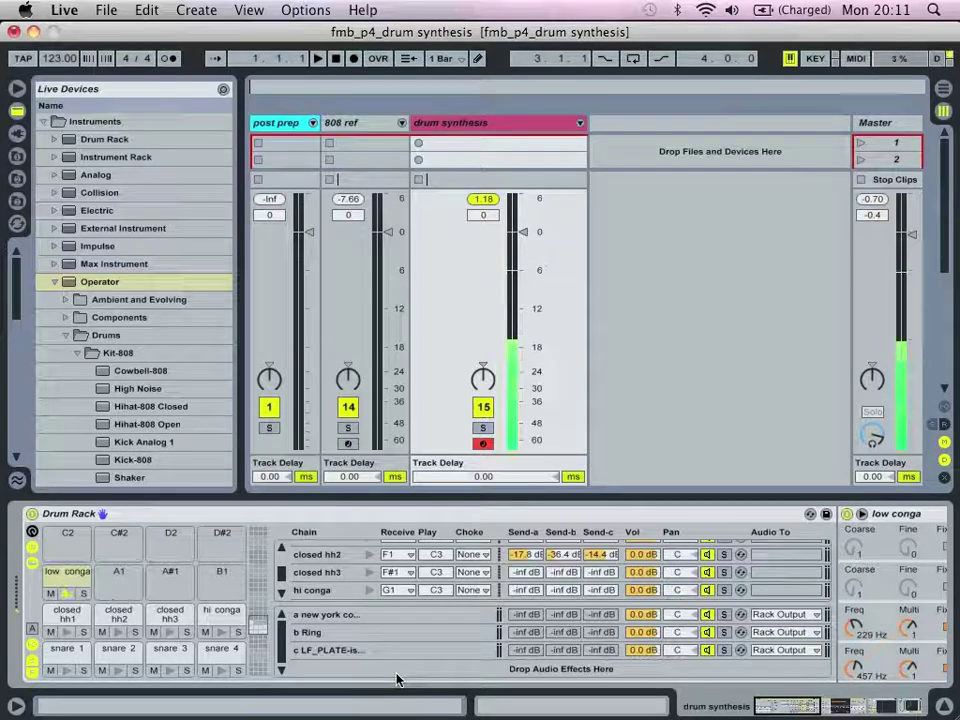
scroll(400, 675, "right", 5)
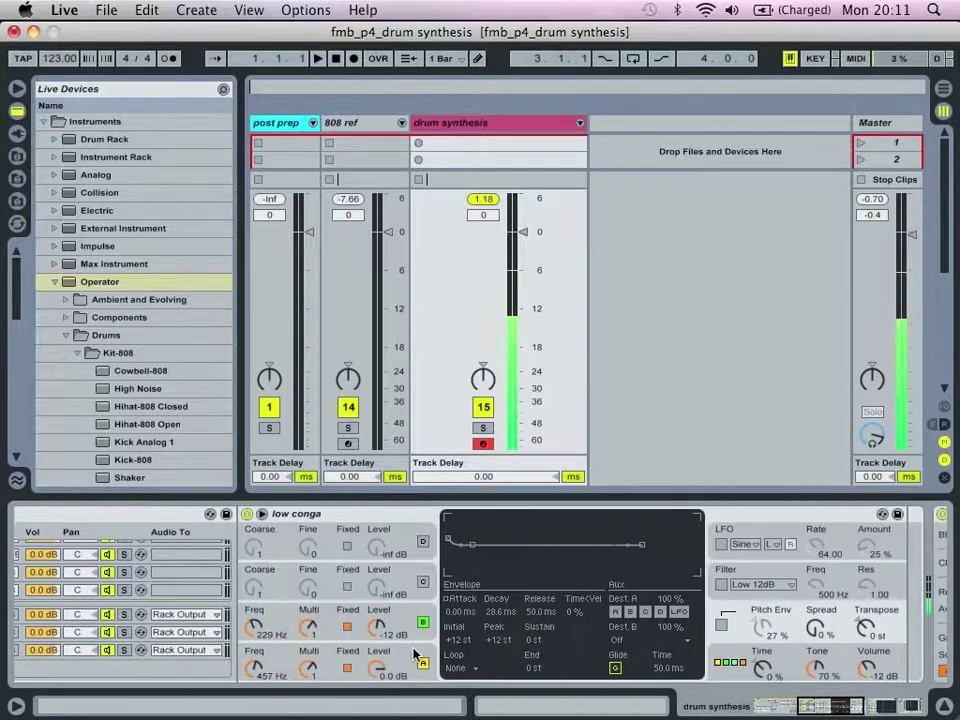
left_click(423, 663)
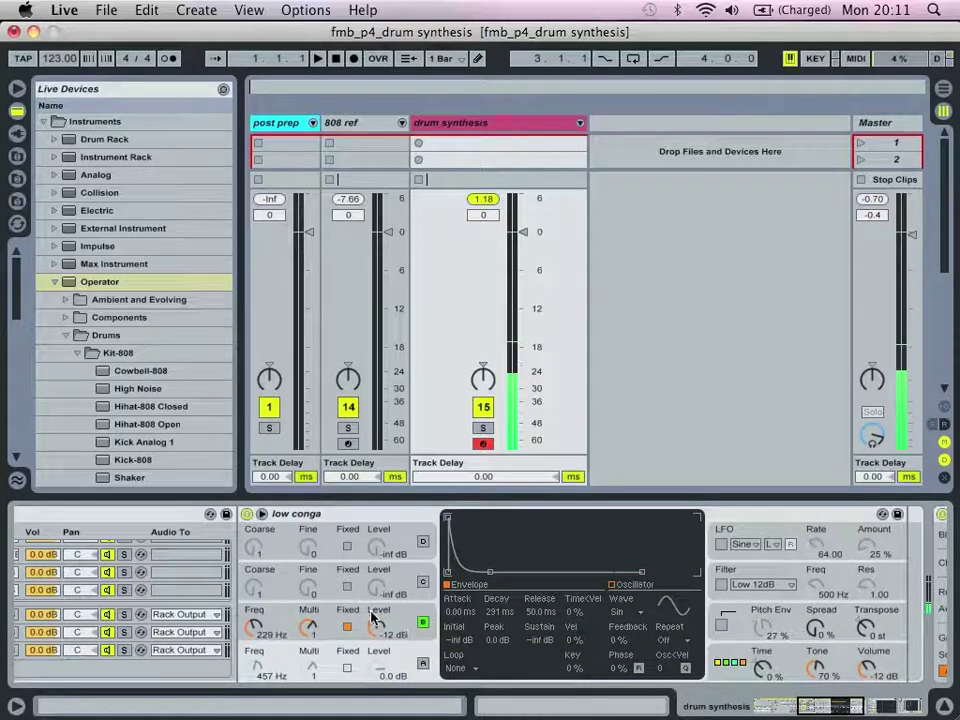
left_click_drag(377, 630, 377, 632)
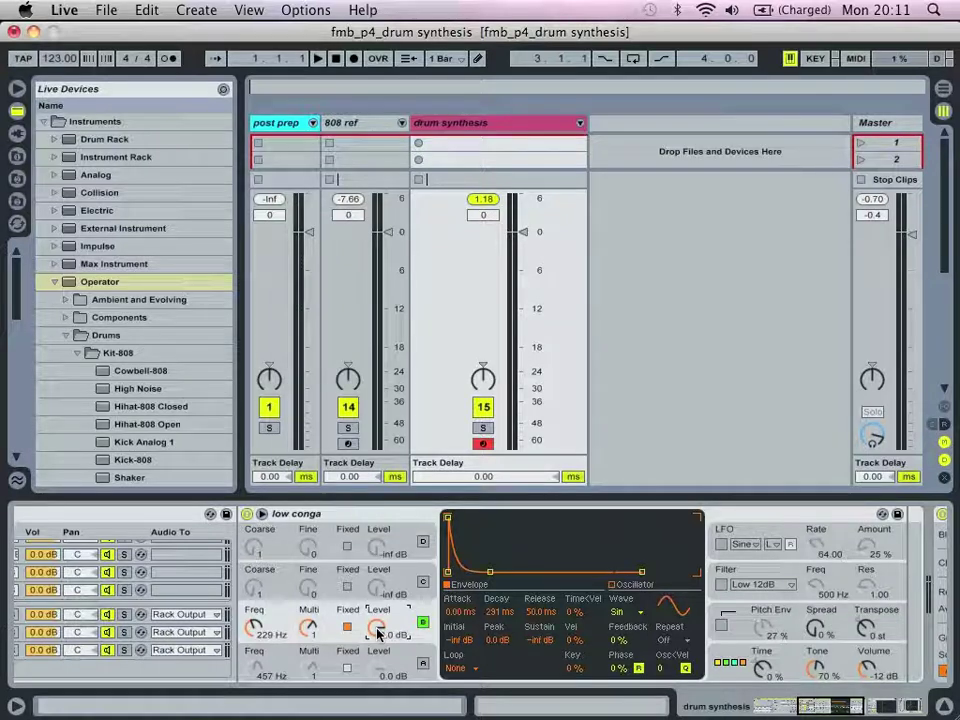
Enable the low conga's filter as High 12dB at 231 Hz and set the device volume to -0.3 dB.
left_click(721, 580)
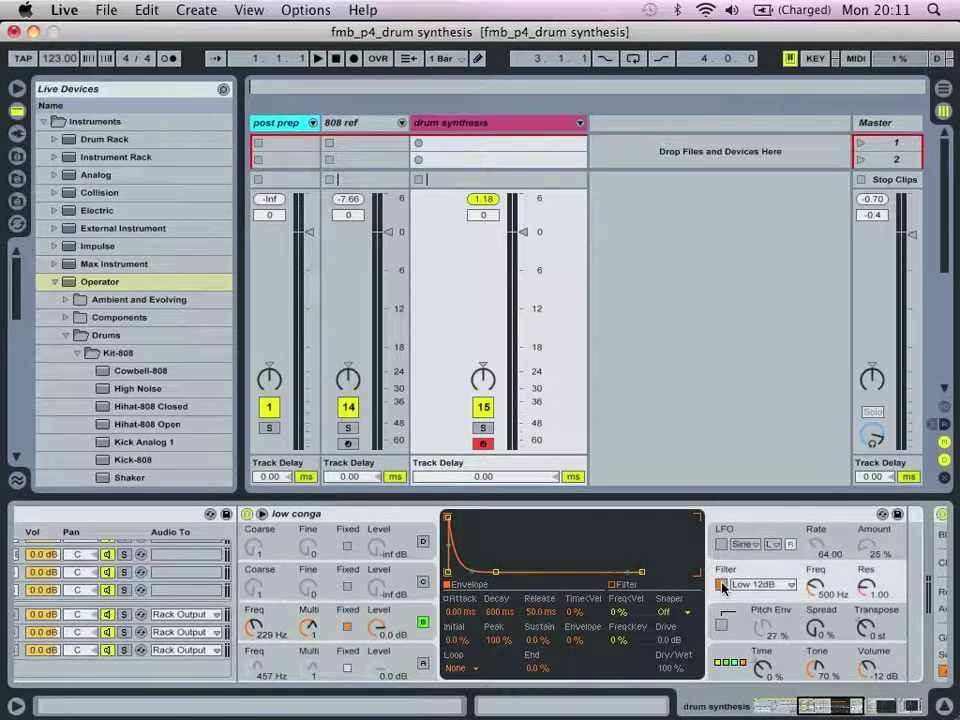
left_click(760, 584)
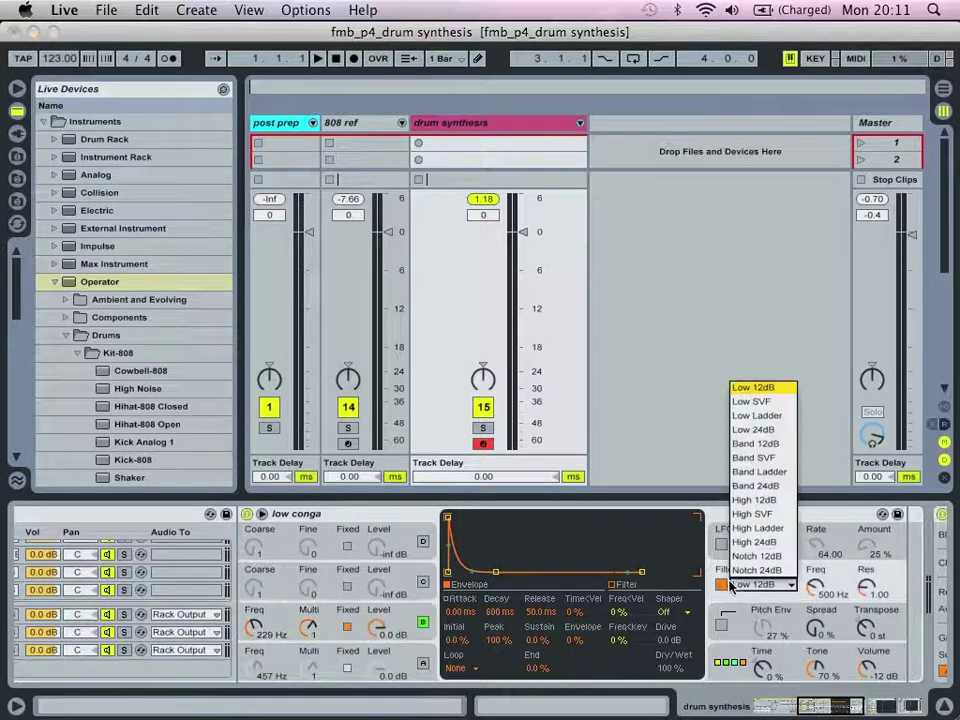
left_click(773, 500)
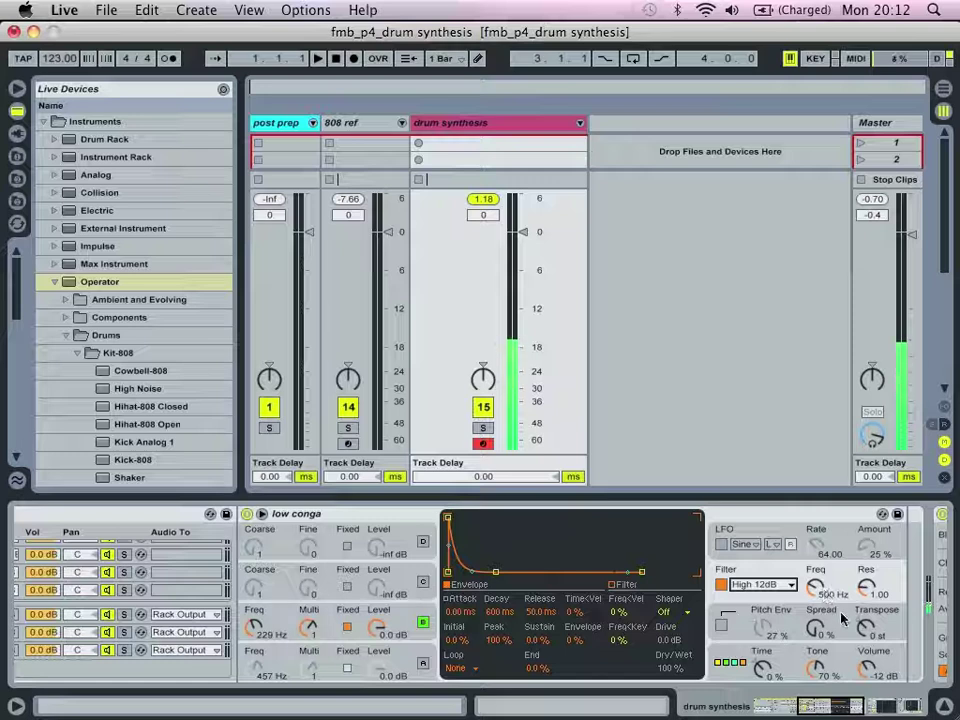
left_click_drag(862, 676, 862, 664)
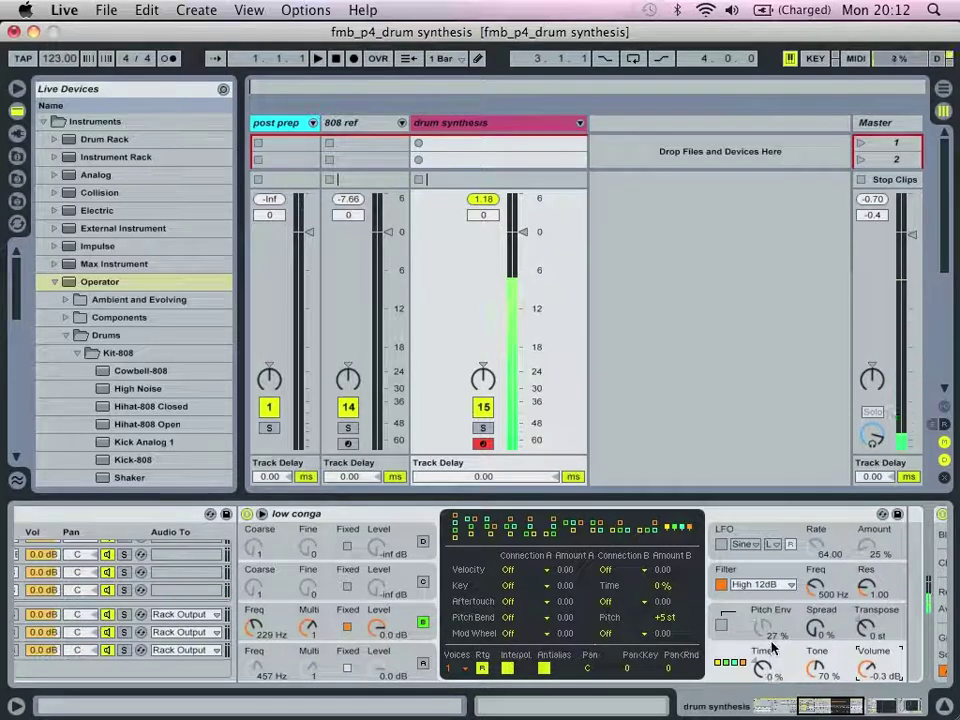
mouse_move(813, 604)
left_mouse_down()
mouse_move(813, 570)
mouse_move(815, 591)
left_mouse_up()
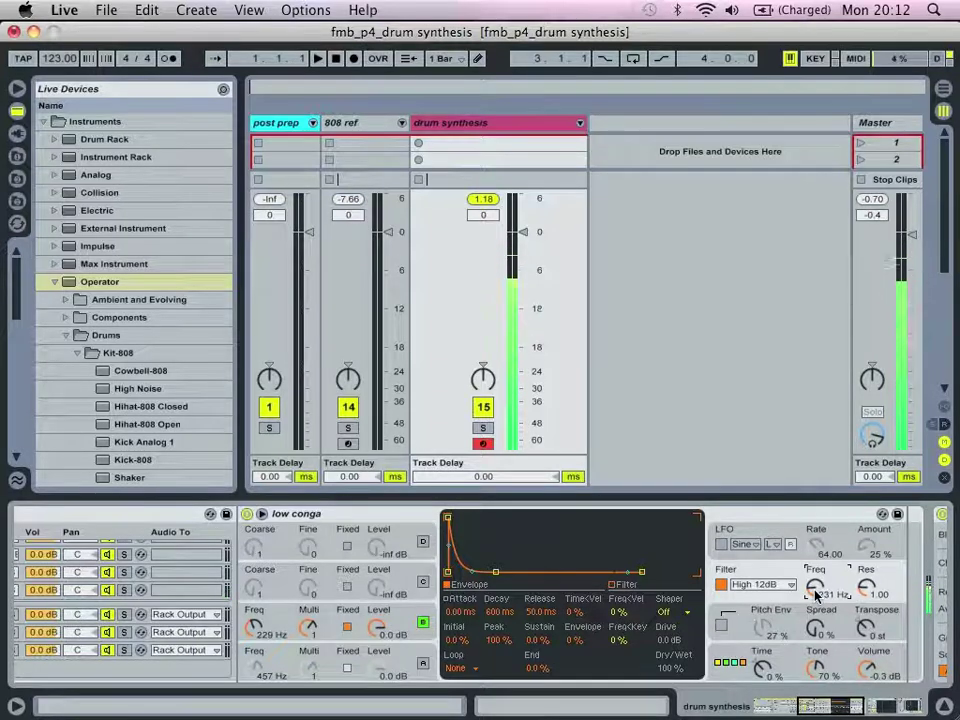
Enlarge the Spectrum display, compare the low conga with its filter off and on, and show oscillator B's envelope.
scroll(815, 595, "right", 5)
double_click(669, 583)
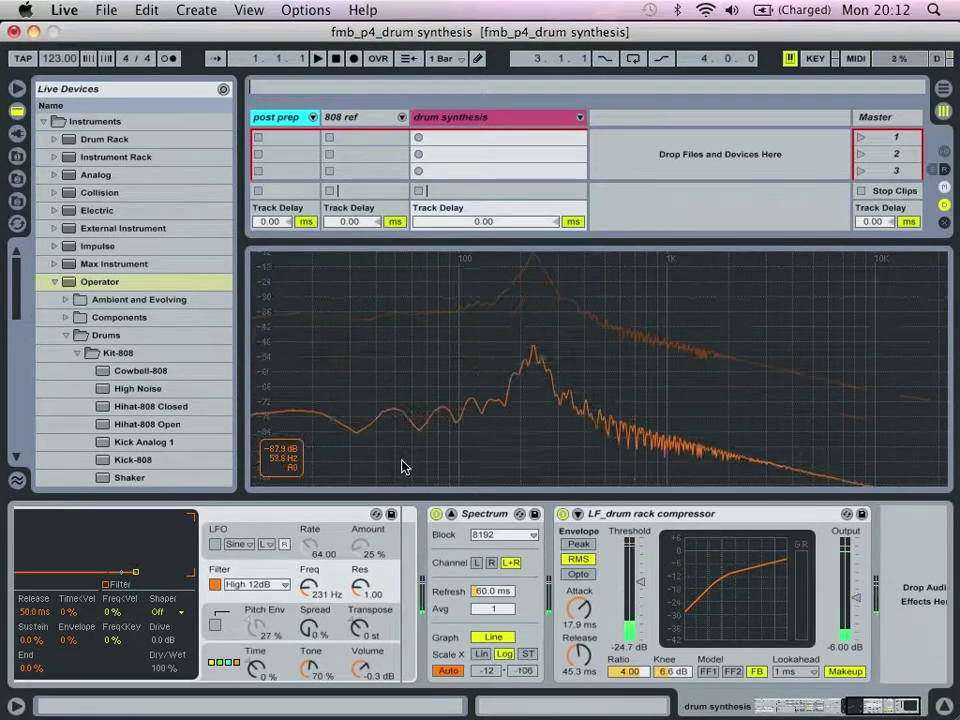
scroll(262, 622, "left", 5)
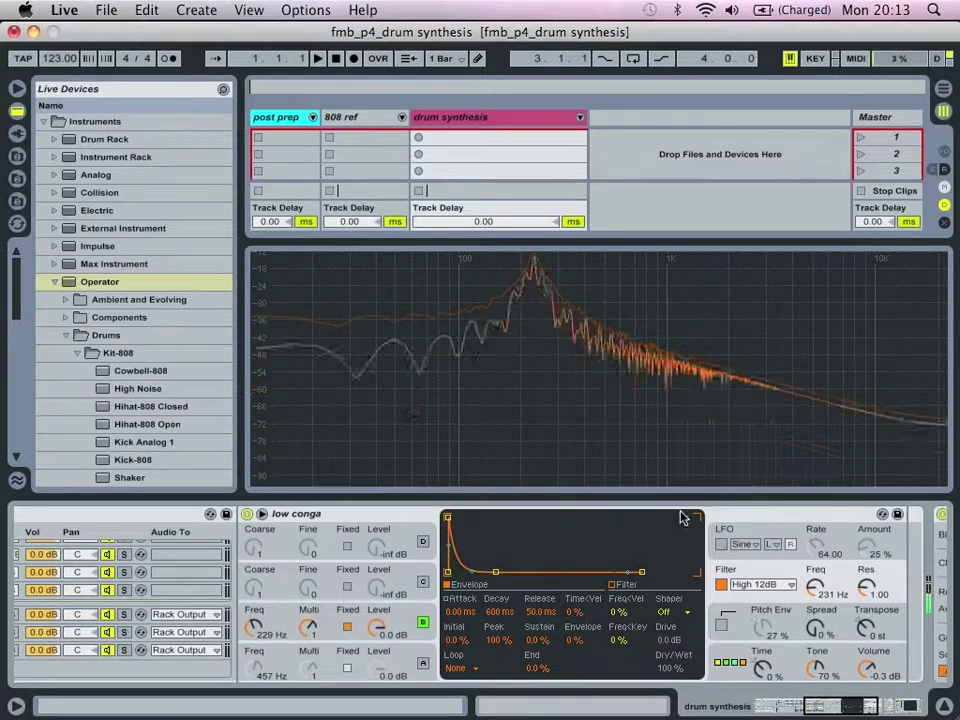
left_click(721, 585)
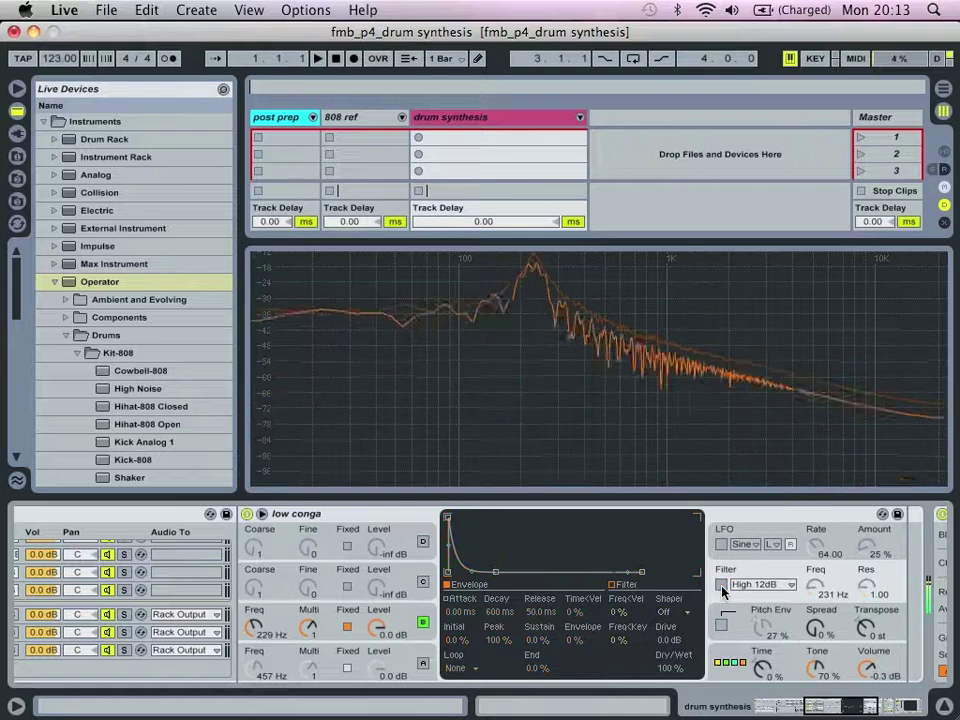
left_click(721, 585)
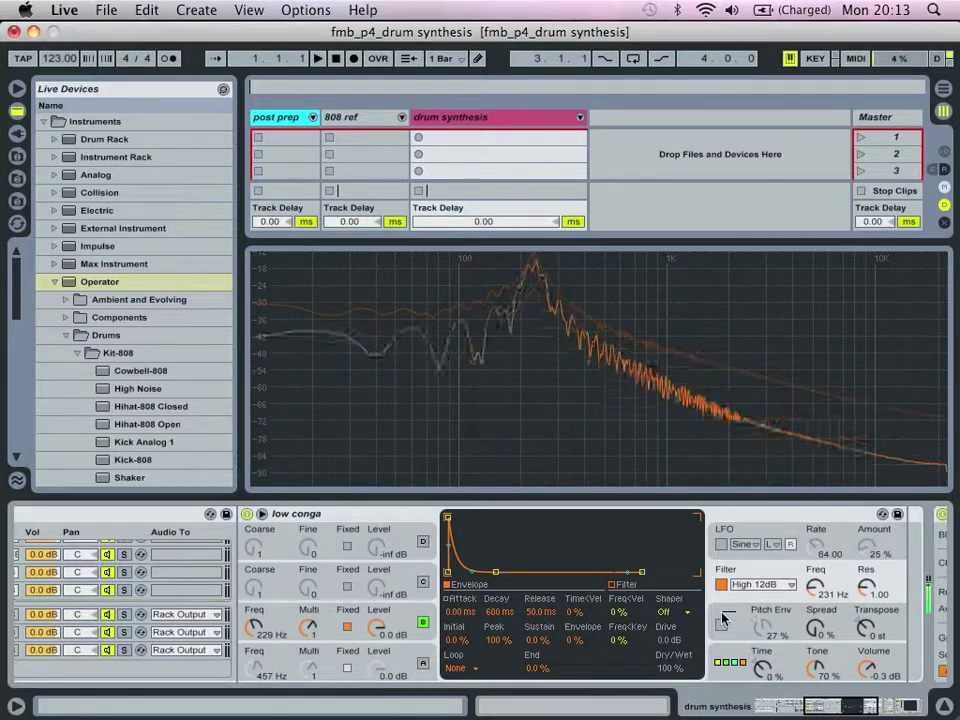
left_click(428, 638)
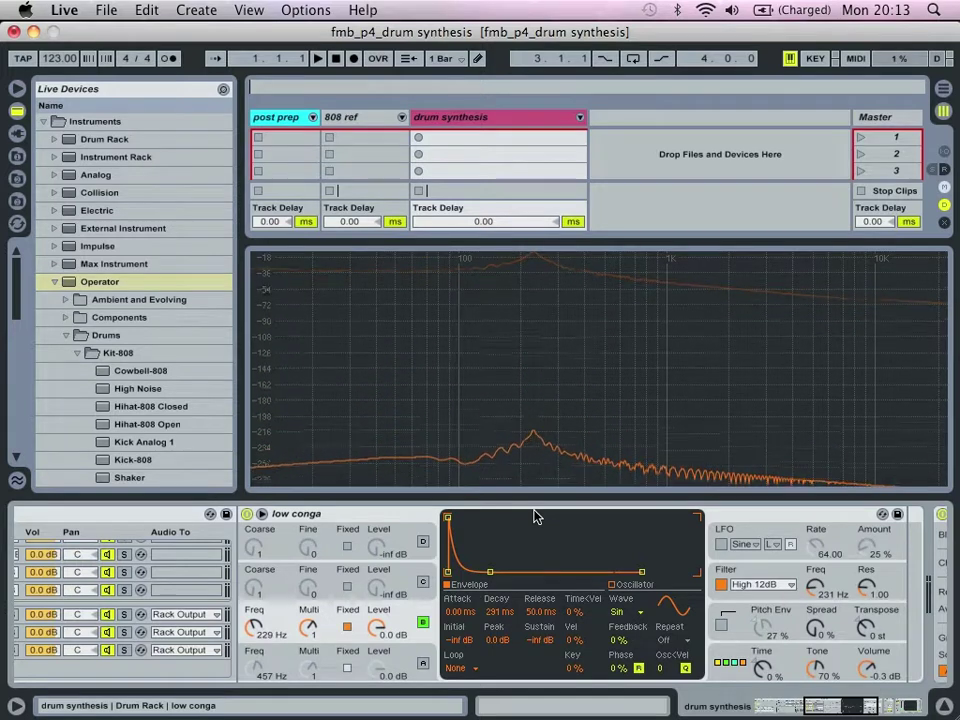
Load a new default Operator onto the Drum Rack's empty A1 pad.
scroll(535, 516, "left", 5)
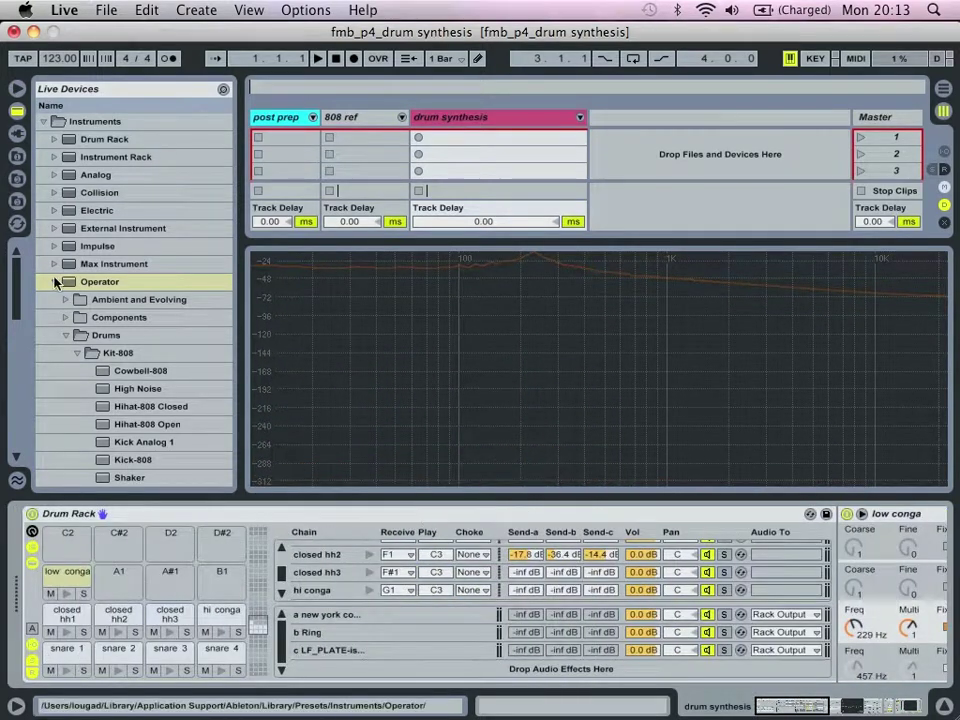
left_click_drag(79, 284, 118, 590)
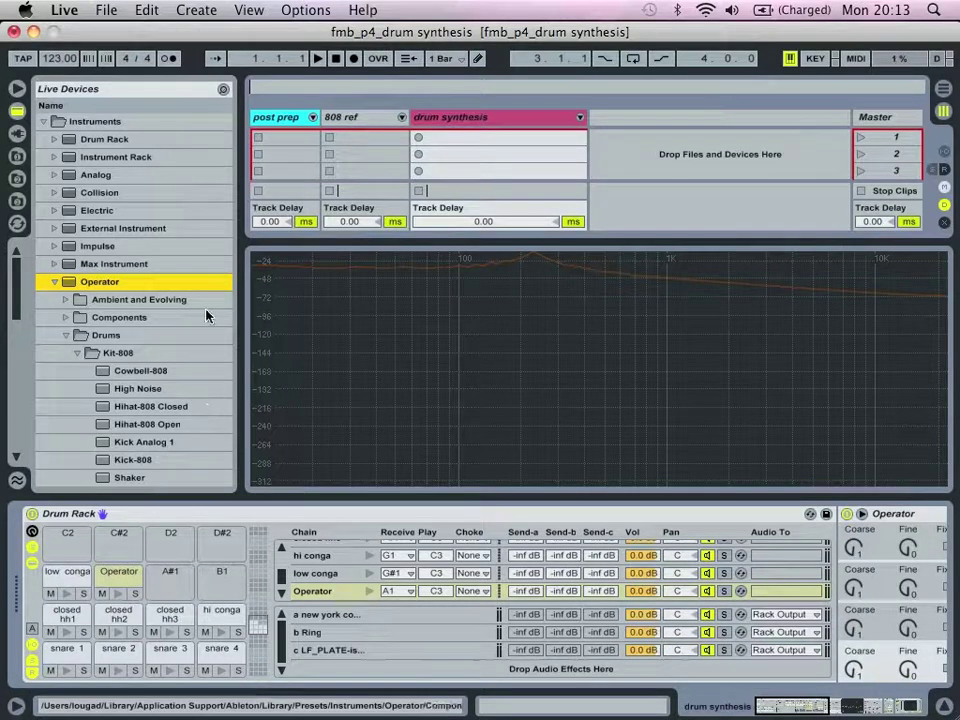
Insert a MIDI track after the 808 ref track and load Operator's Kit-808 preset Sidestick-808 onto it.
left_click(379, 115)
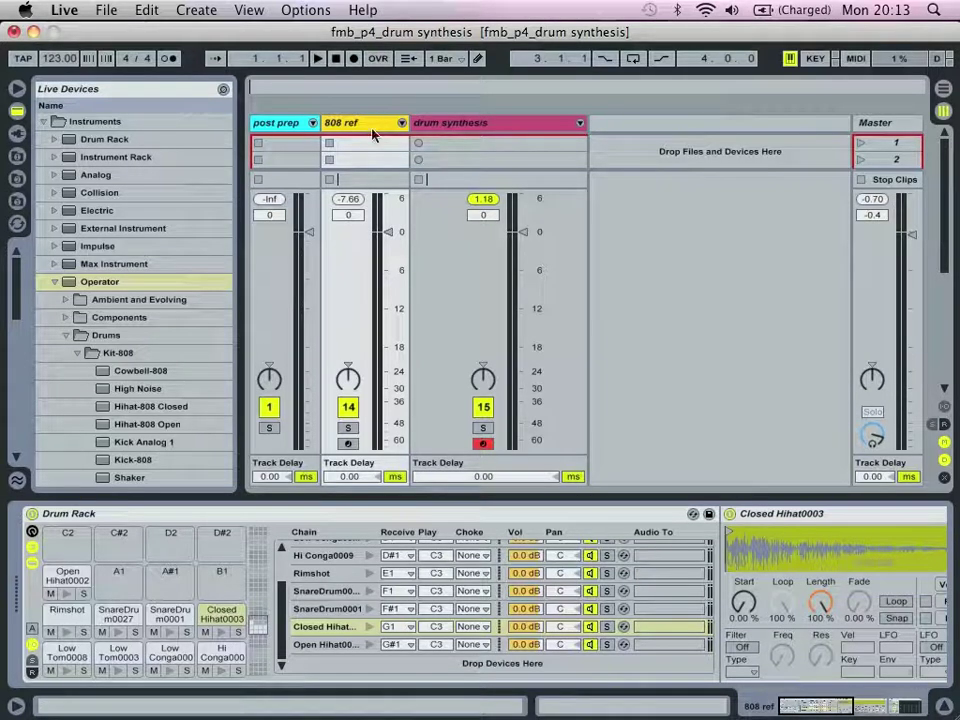
key("super+shift+t")
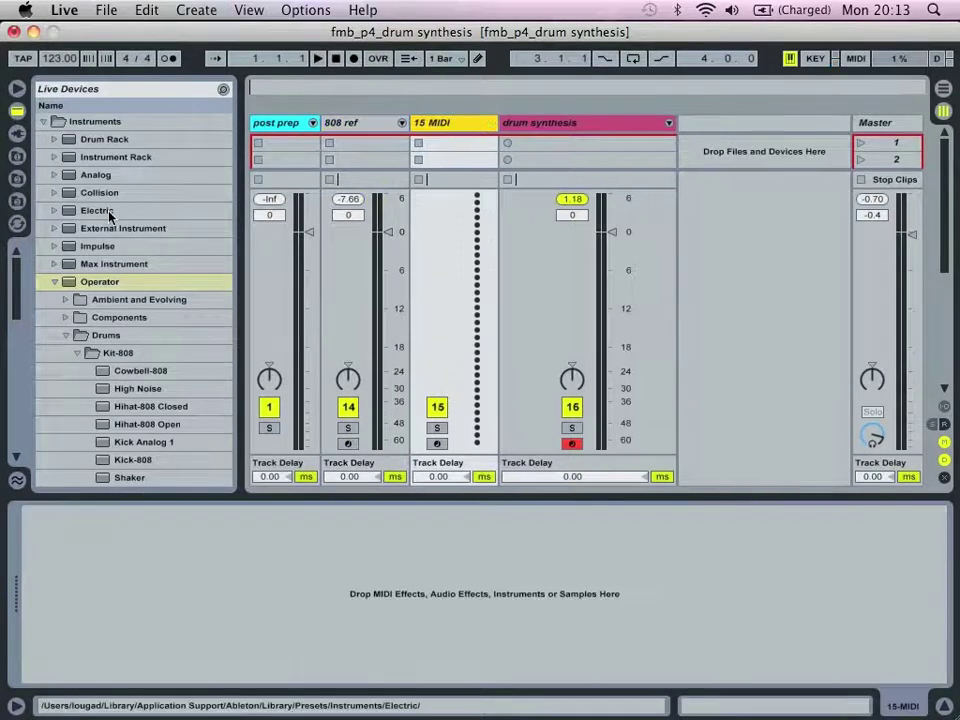
left_click(53, 141)
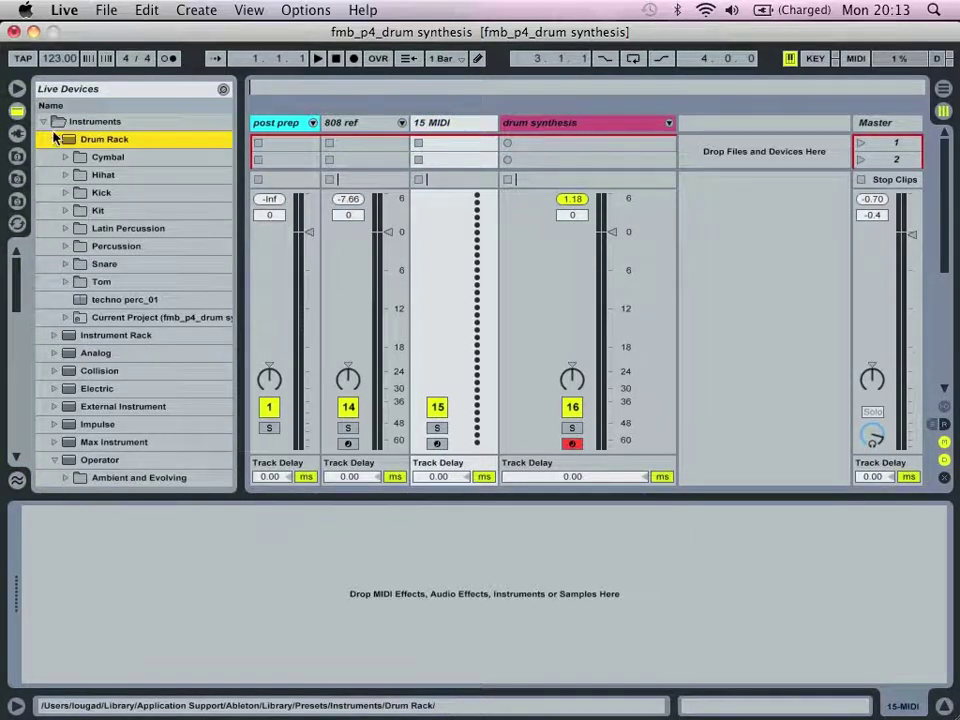
left_click(54, 140)
scroll(53, 145, "down", 3)
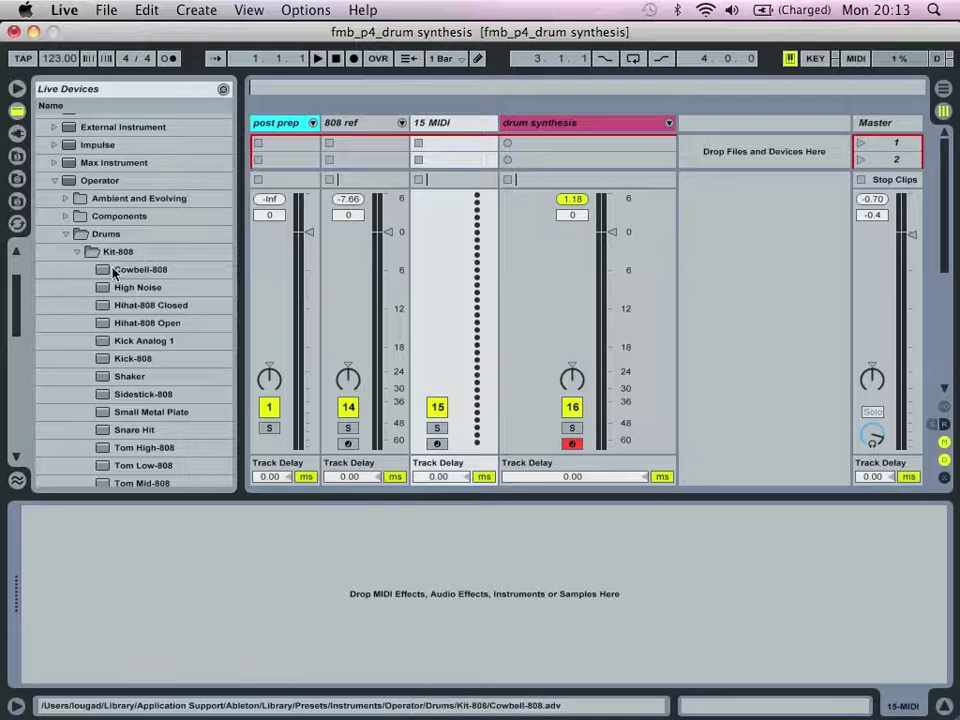
scroll(118, 270, "down", 1)
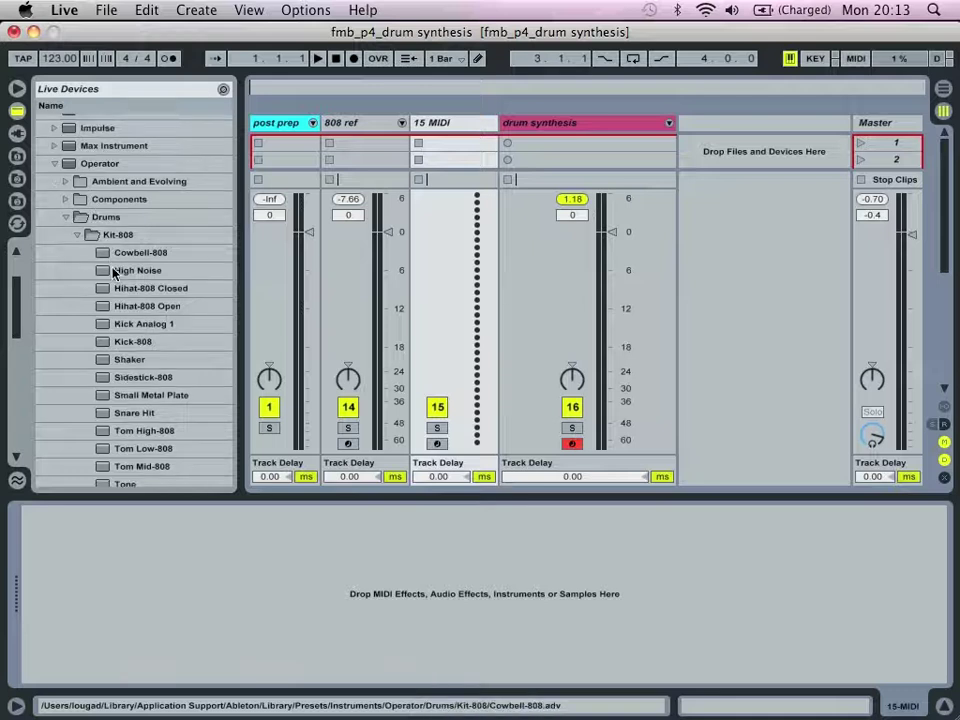
left_click(136, 377)
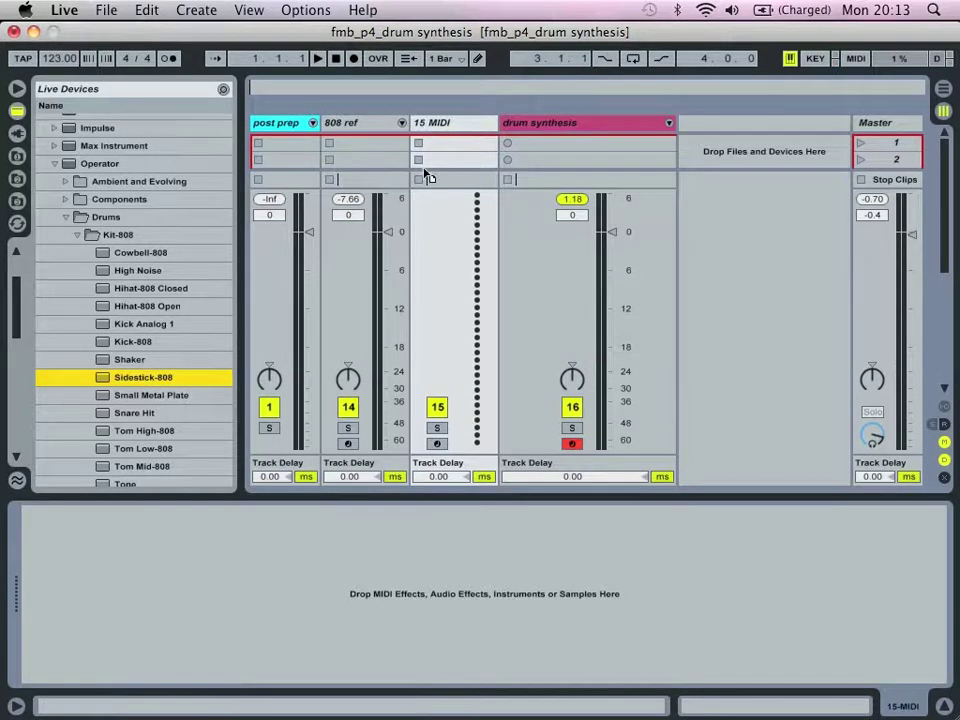
left_click_drag(430, 307, 432, 310)
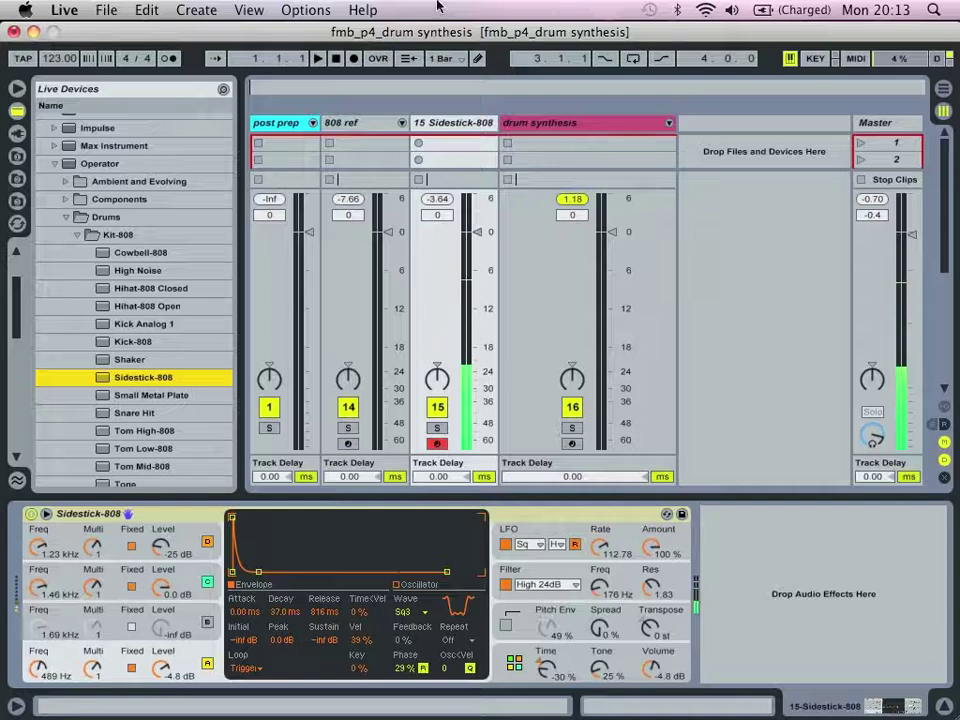
left_click(437, 123)
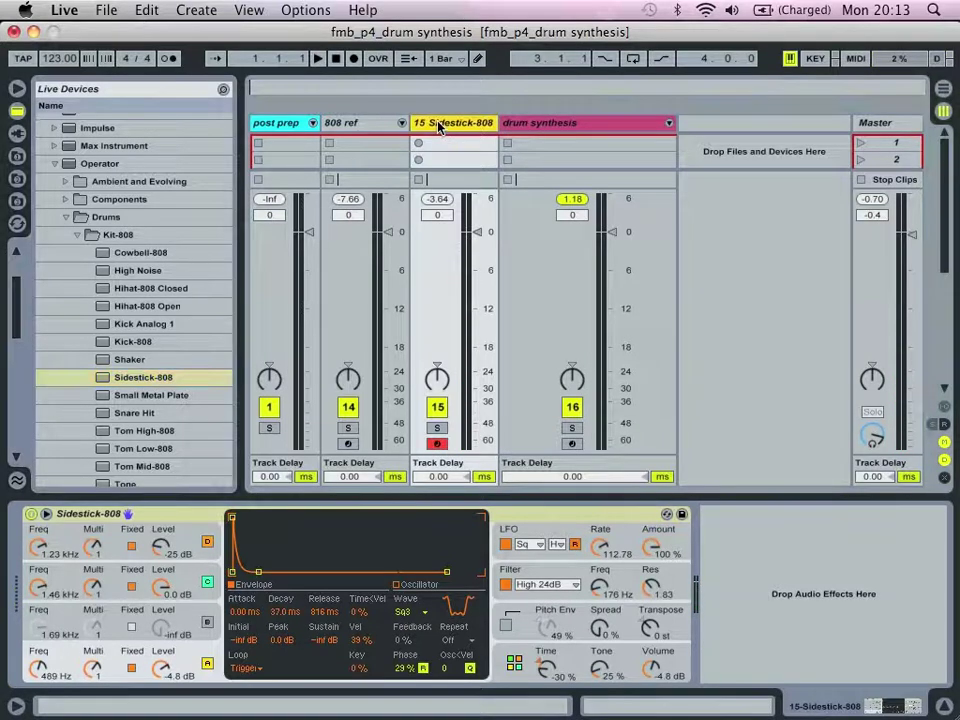
Delete the Sidestick-808 track and rename the Operator on the Drum Rack's A1 pad as sidestick.
key("Delete")
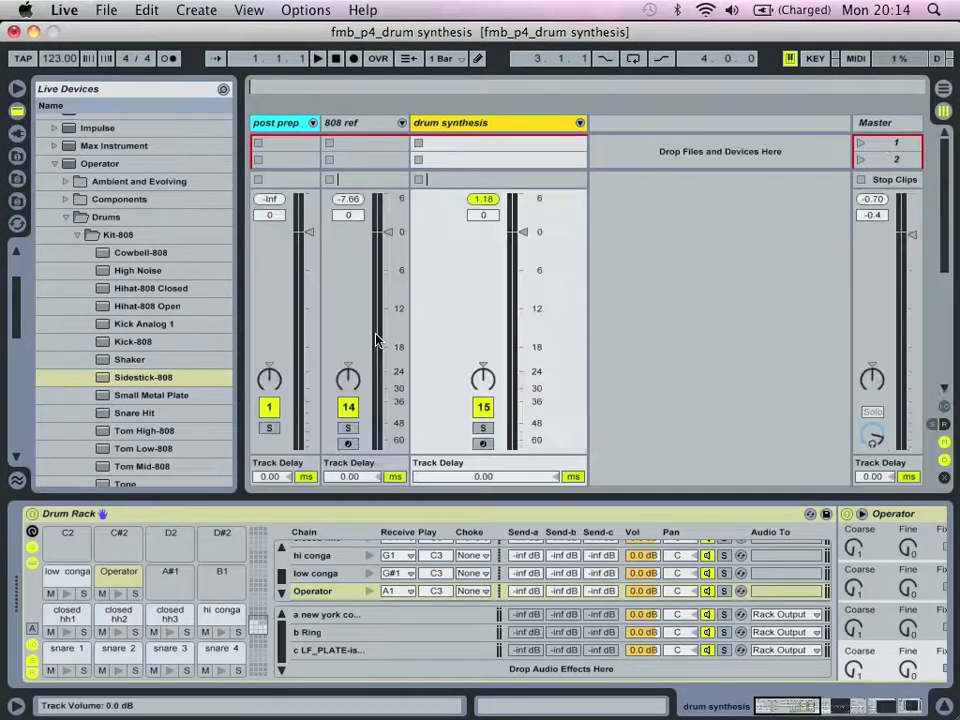
left_click(119, 573)
key("super+r")
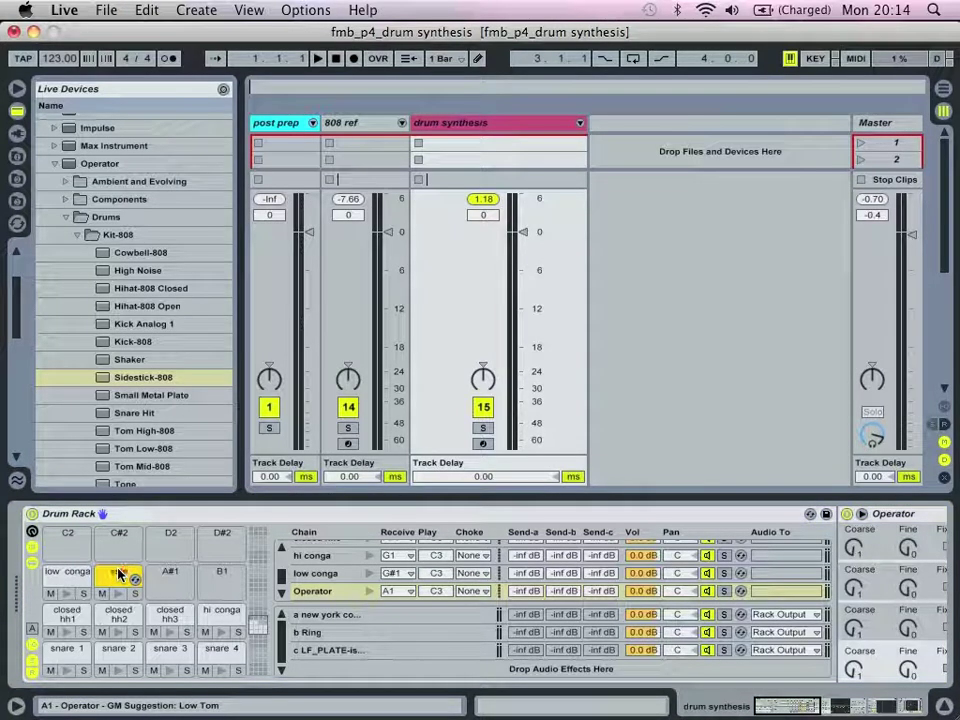
type("sidestick")
key("super+a")
key("super+c")
key("Escape")
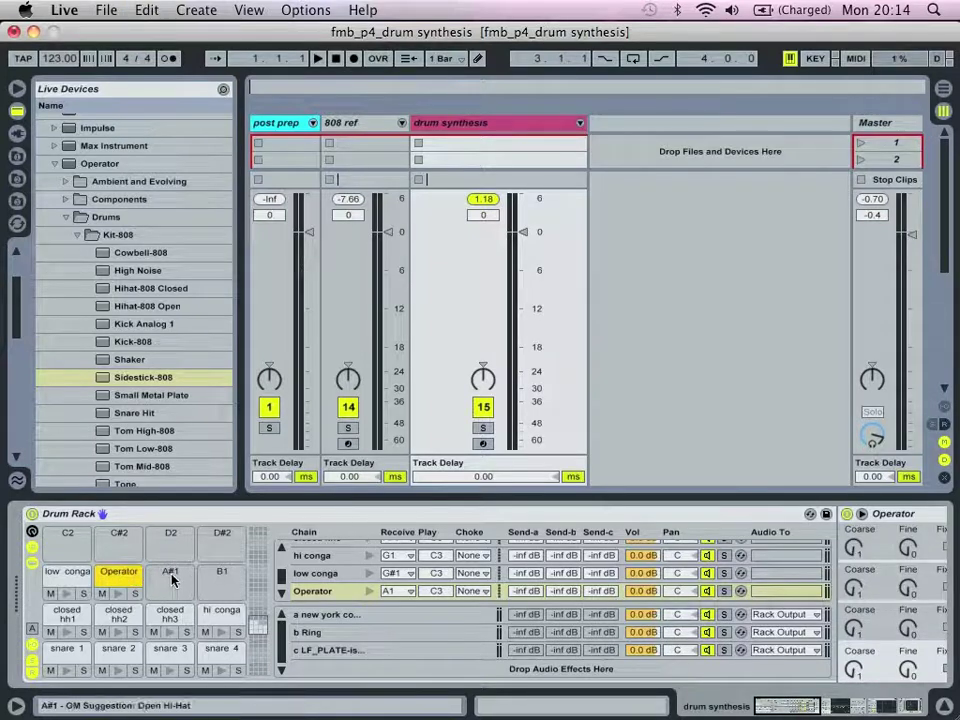
key("super+r")
key("super+v")
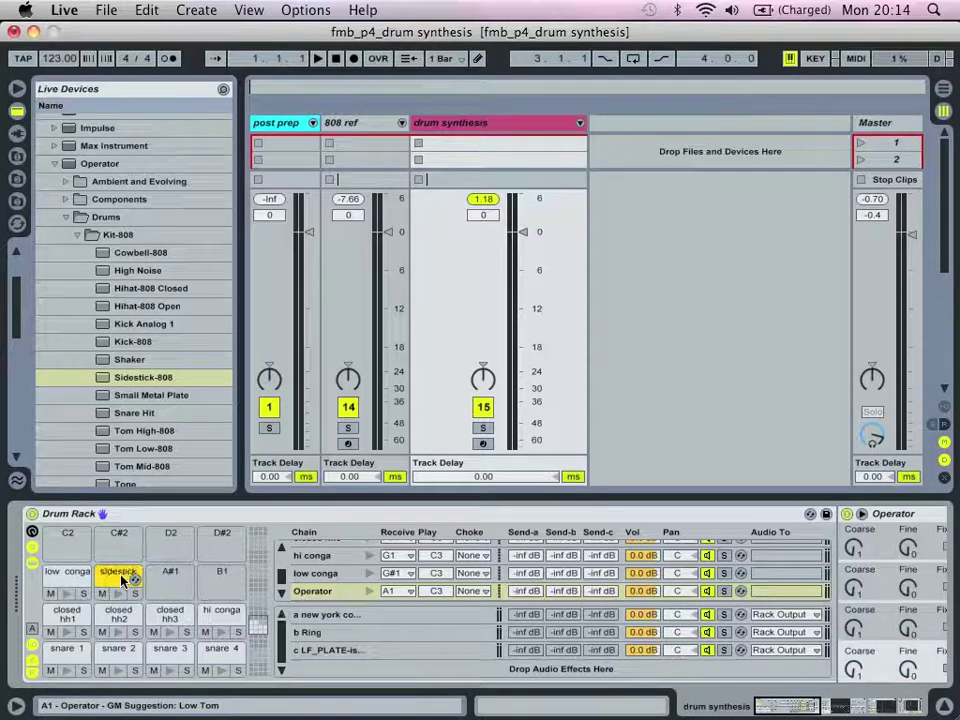
key("Return")
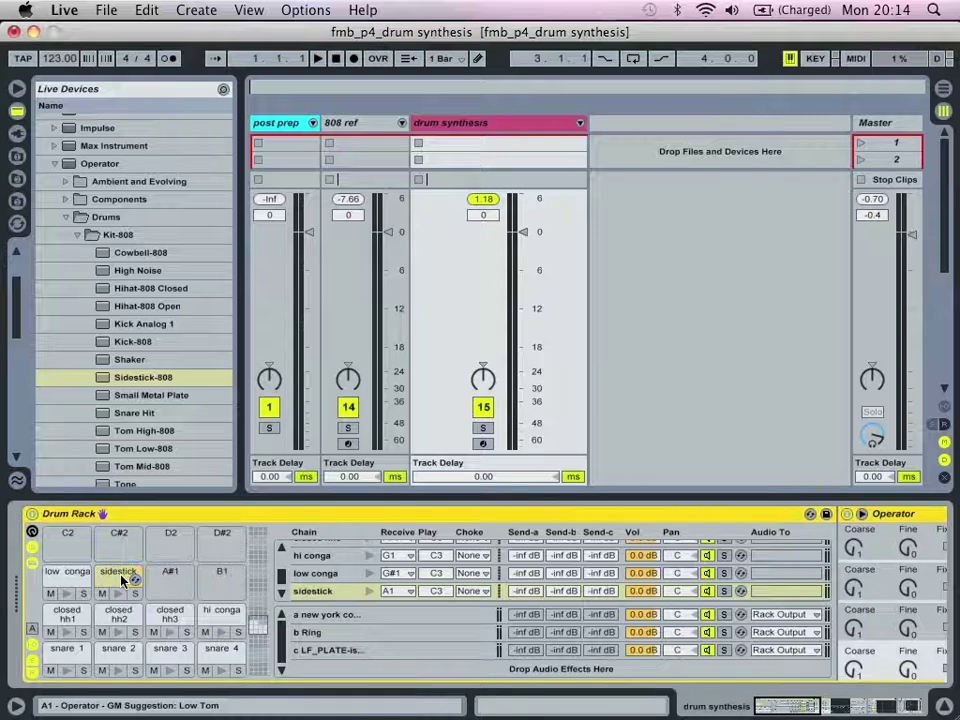
Rename the Operator device on the A1 pad as sidestick.
left_click(899, 514)
key("super+r")
key("super+v")
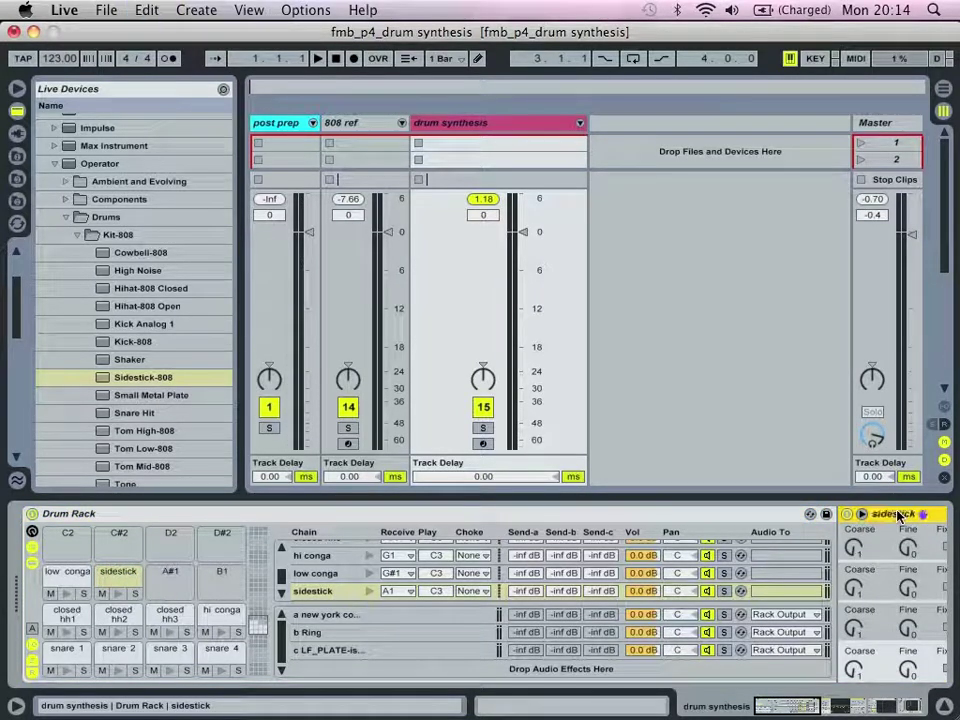
key("Return")
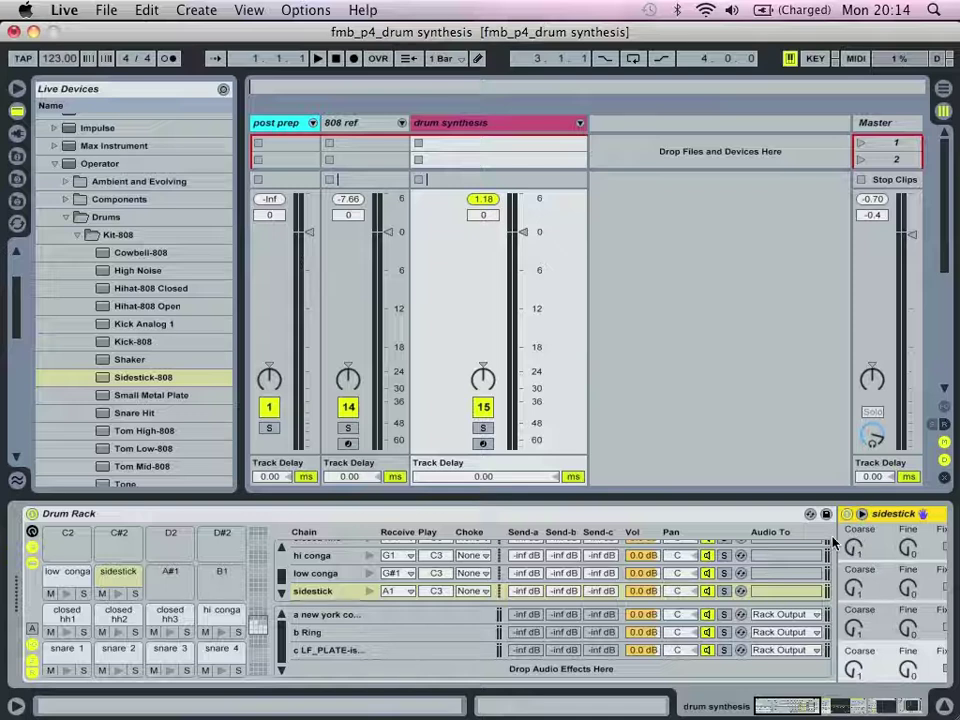
Arm the drum synthesis track and select the sidestick chain in the Drum Rack.
left_click(484, 444)
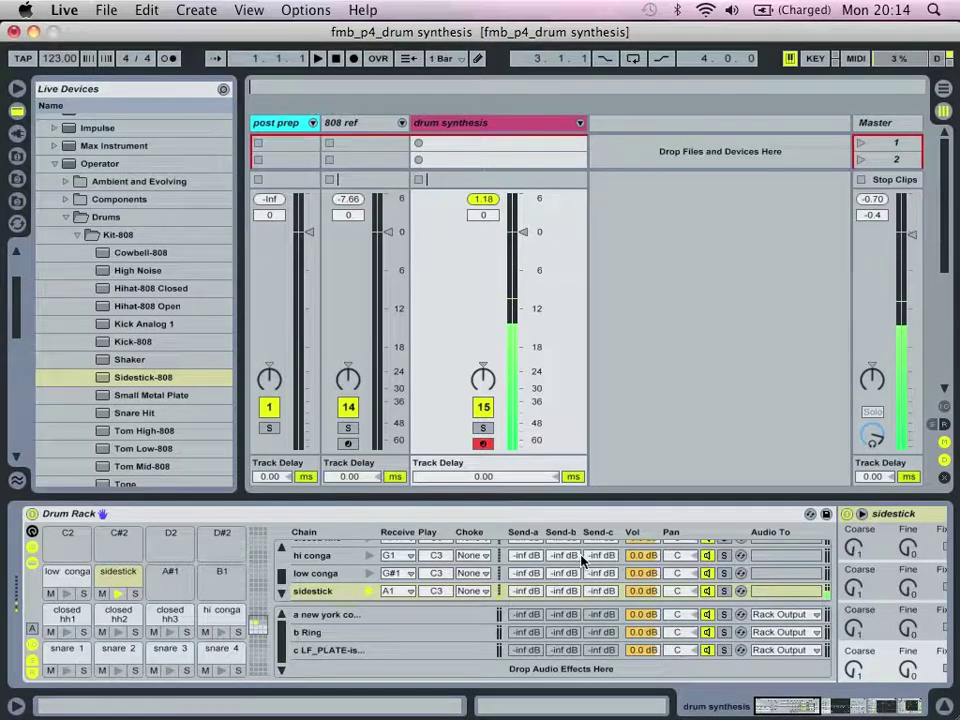
key("Right")
key("Left")
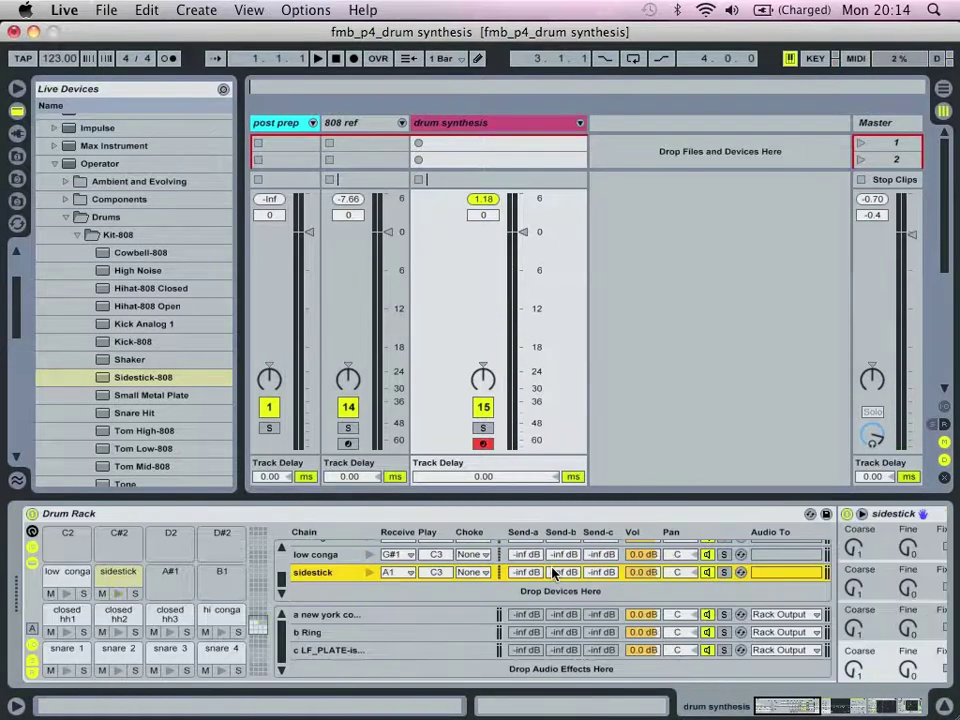
left_click(33, 553)
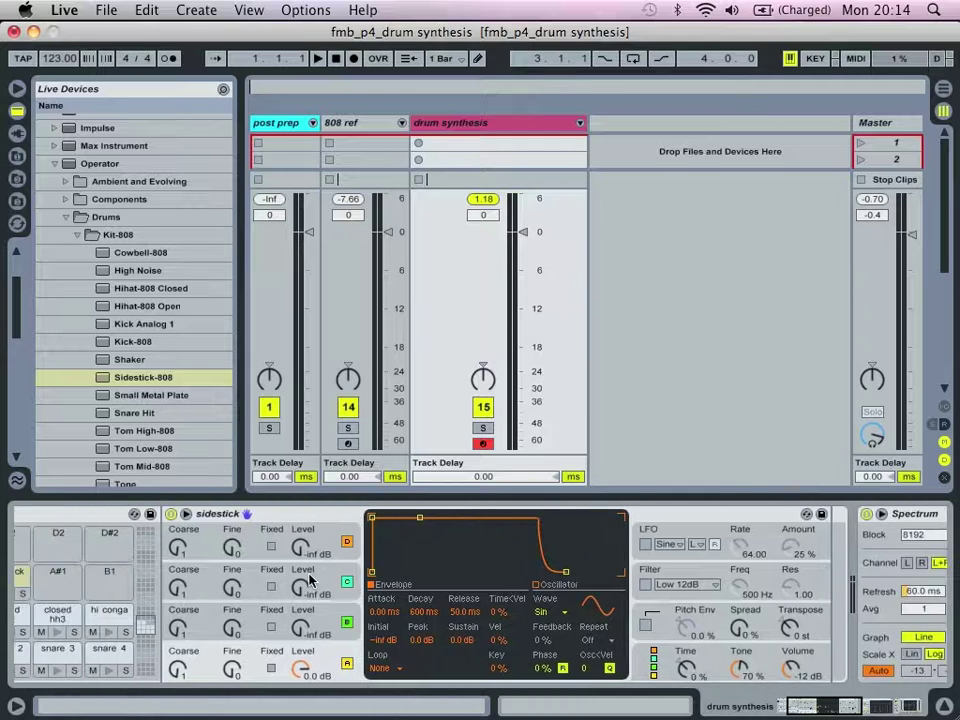
Set the sidestick Operator to 1 voice and the algorithm with four parallel oscillators, and switch off oscillator D.
left_click(643, 652)
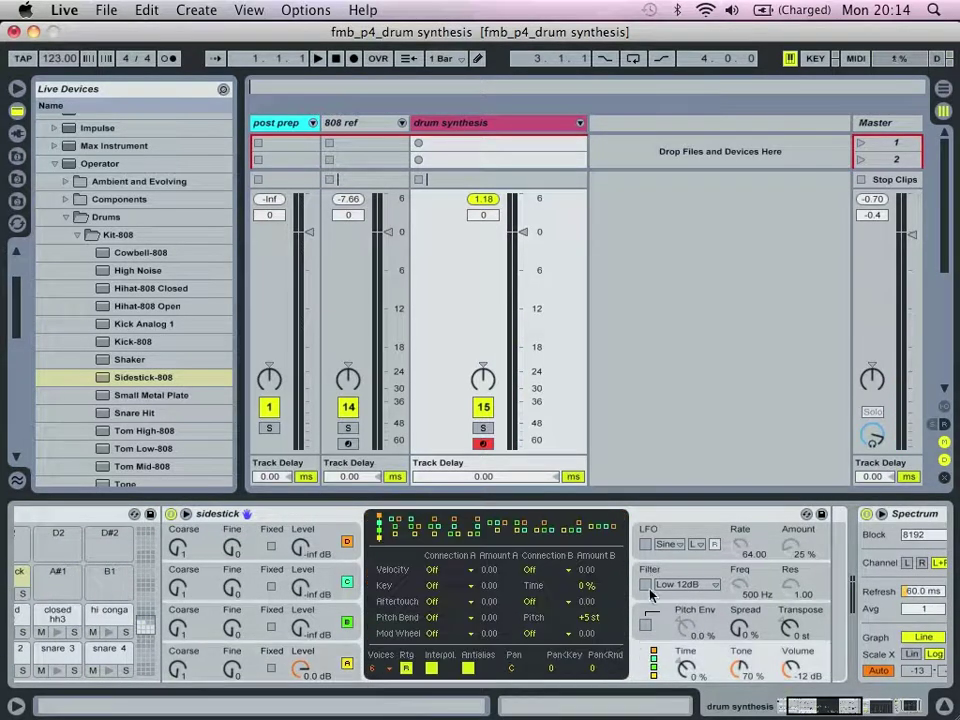
left_click(372, 668)
left_click(373, 490)
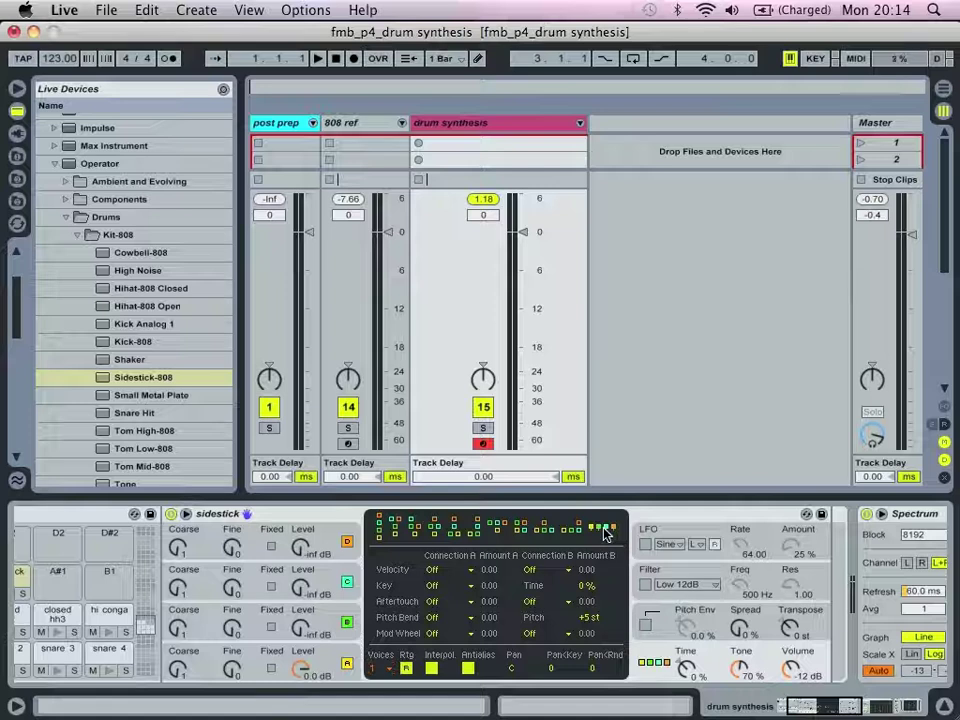
left_click(347, 541)
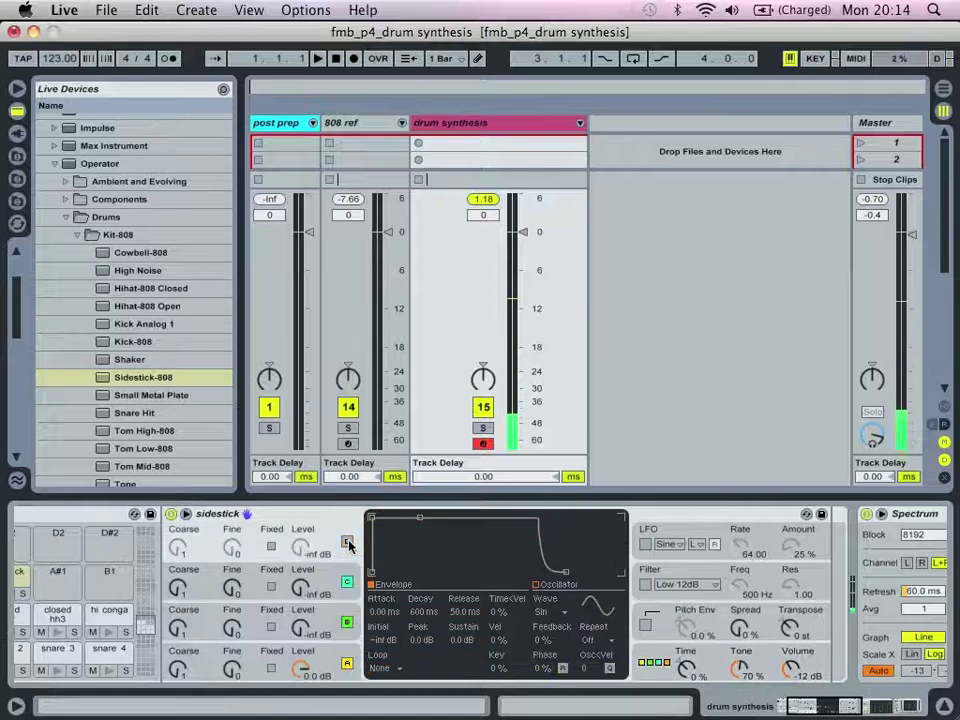
Give oscillator A a Square 3 wave fixed at 457 Hz, with sustain at -inf dB and decay at 134 ms.
left_click(346, 664)
left_click(557, 612)
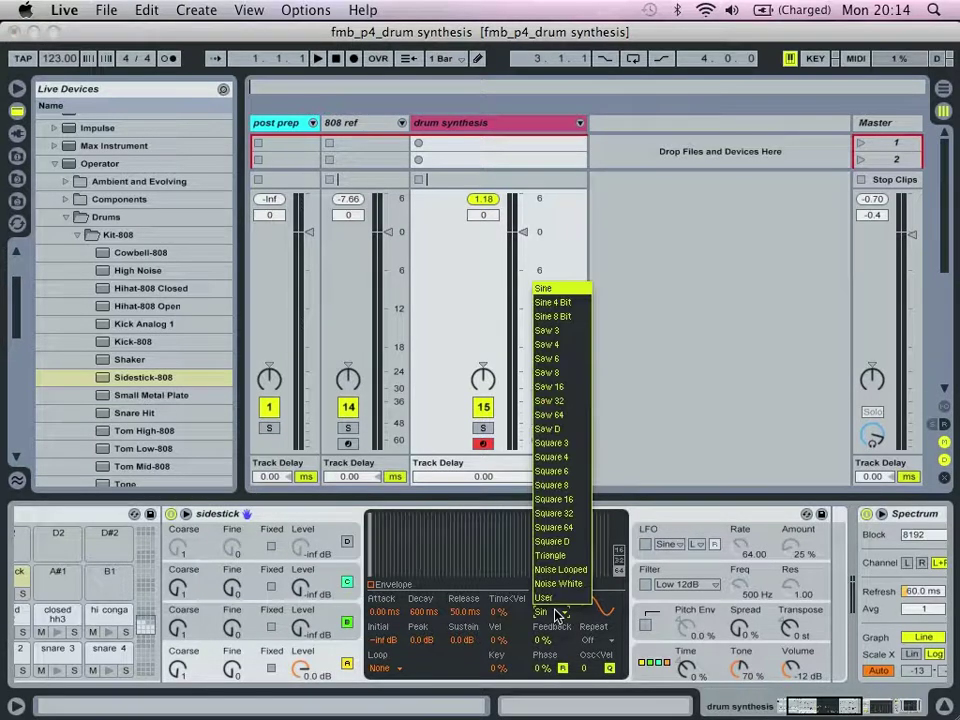
left_click(556, 443)
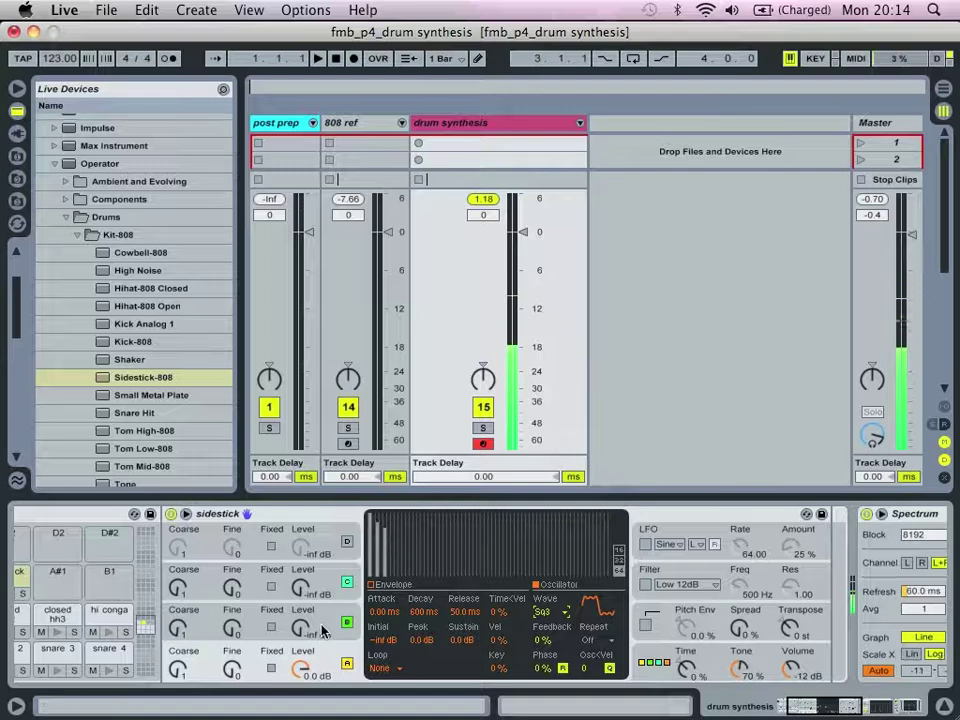
left_click(271, 669)
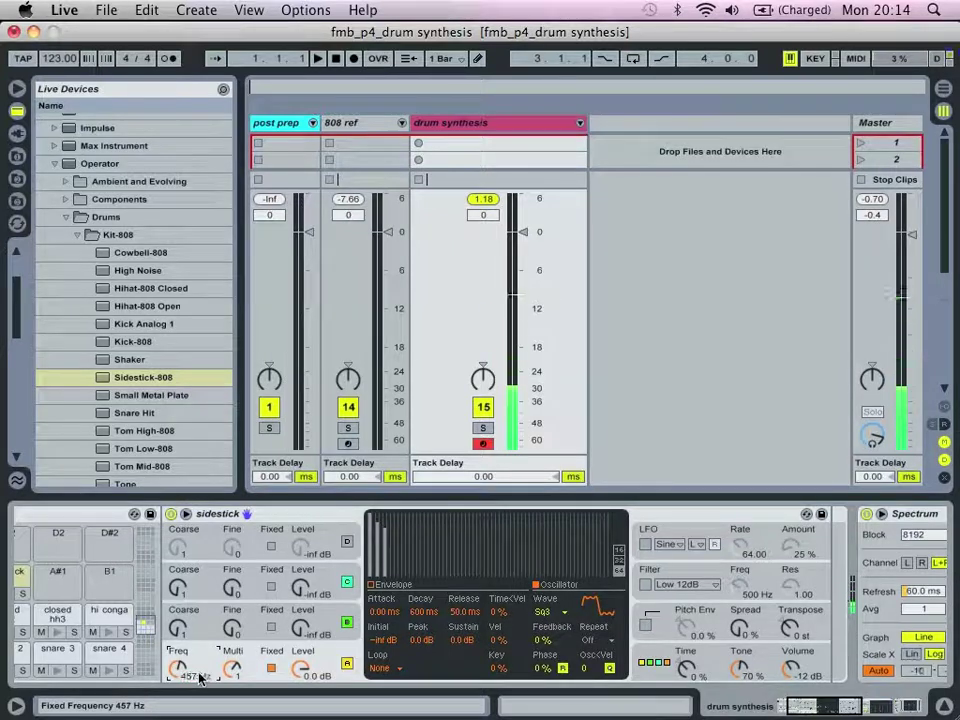
left_click_drag(459, 634, 465, 640)
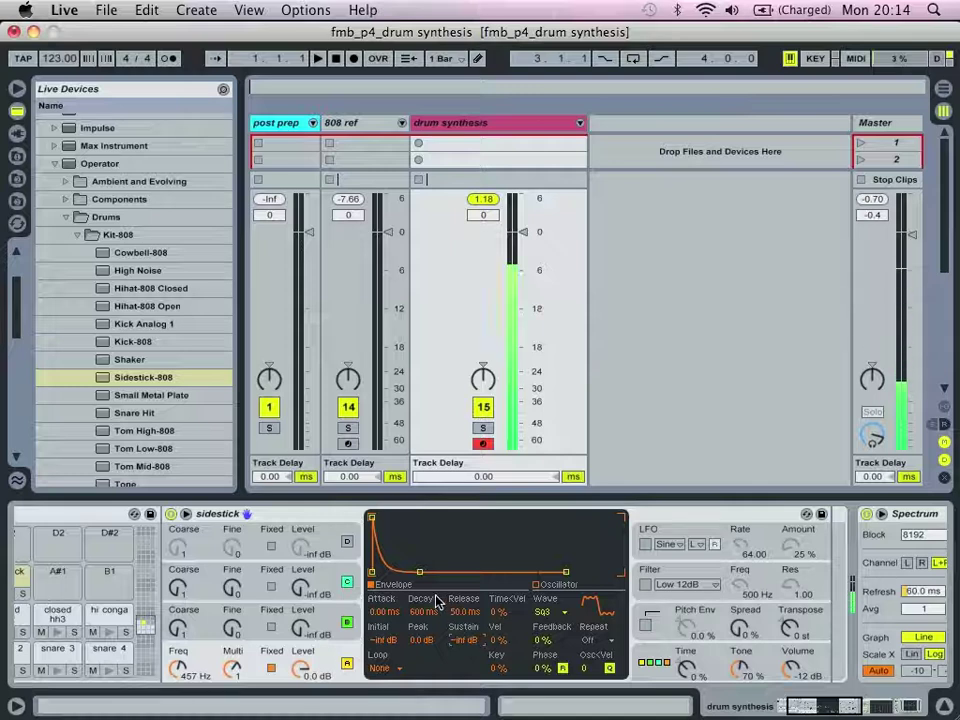
mouse_move(422, 612)
left_mouse_down()
mouse_move(422, 640)
mouse_move(425, 614)
left_mouse_up()
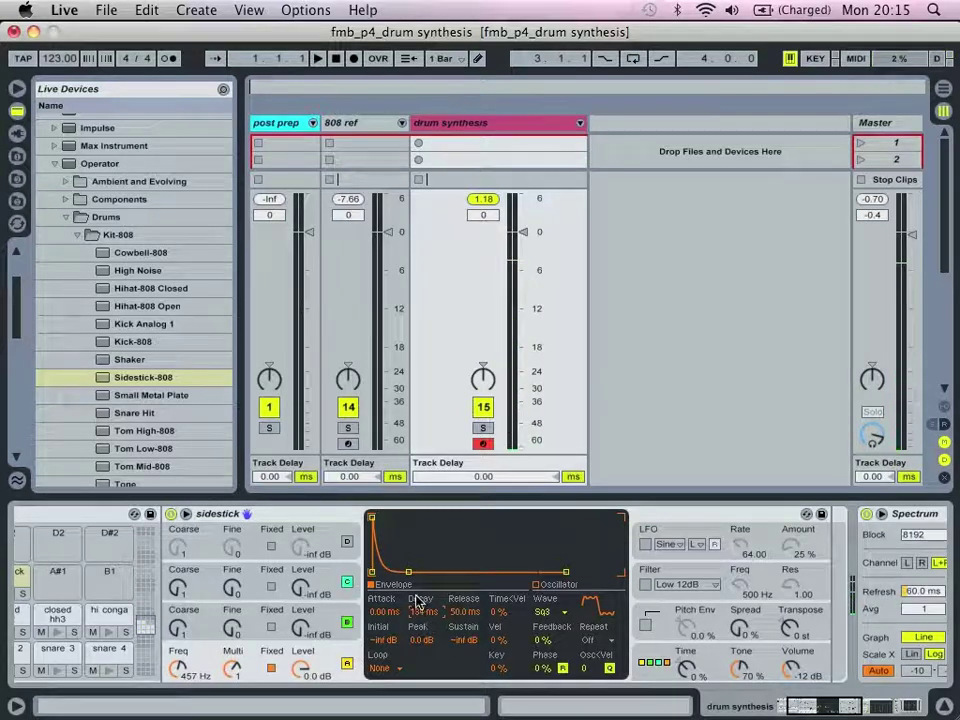
Copy all of oscillator A's settings to oscillator B and set oscillator B's fixed frequency to 910 Hz.
left_click(346, 612)
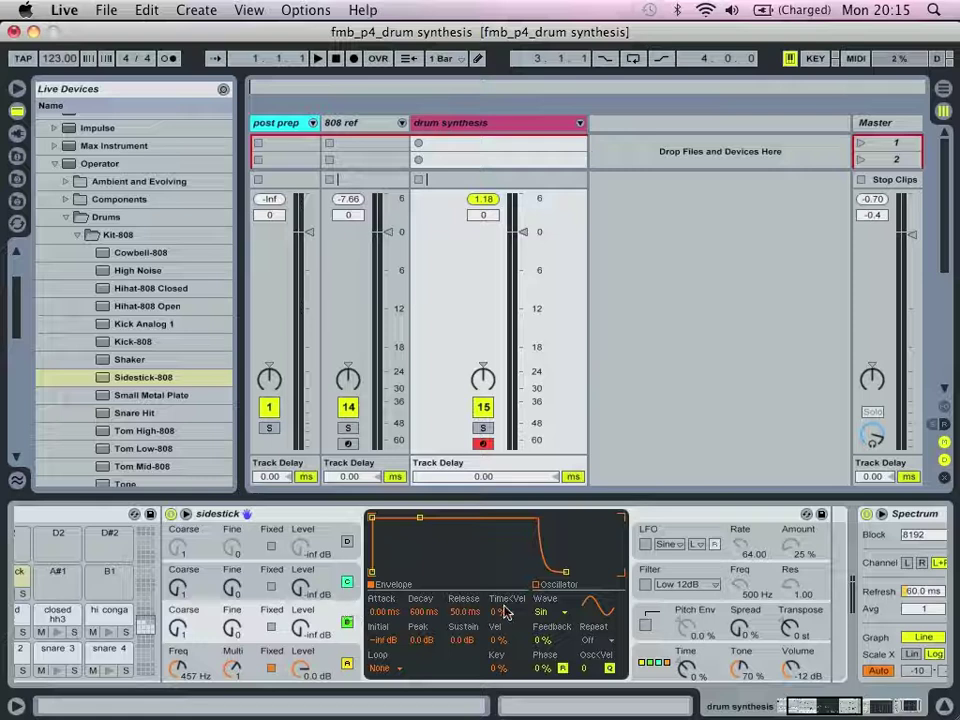
right_click(350, 614)
left_click(397, 543)
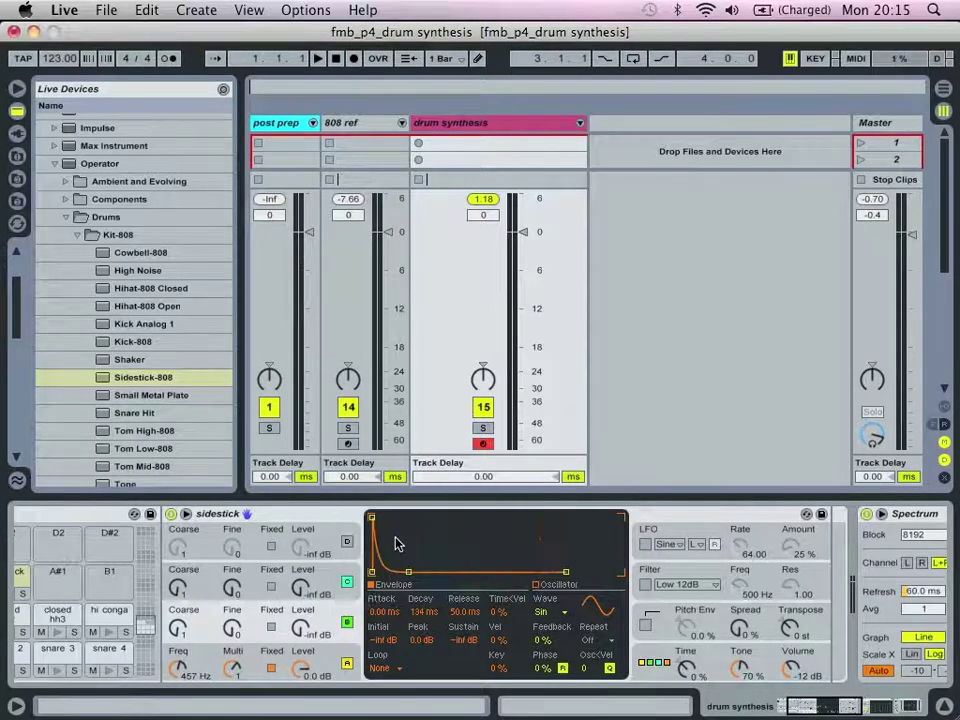
right_click(342, 611)
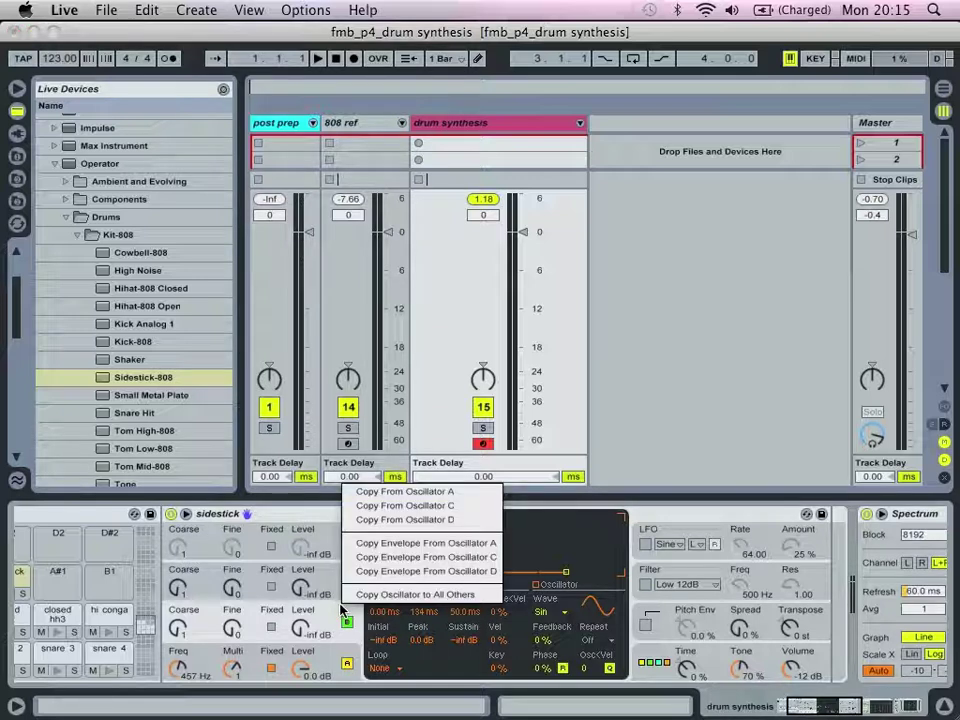
left_click(364, 492)
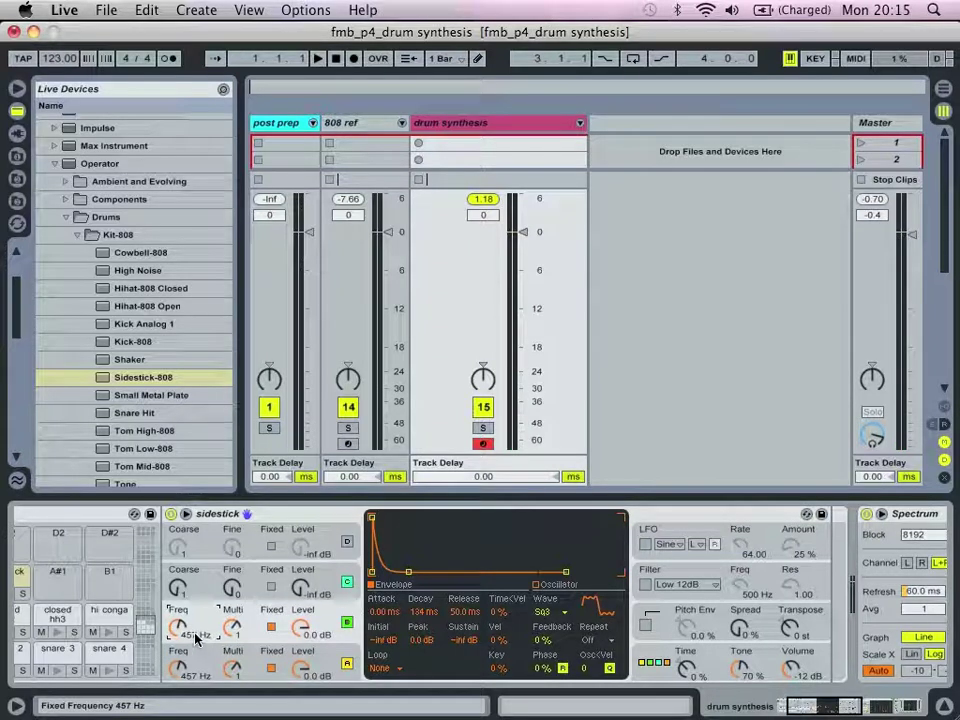
type("0")
key("Return")
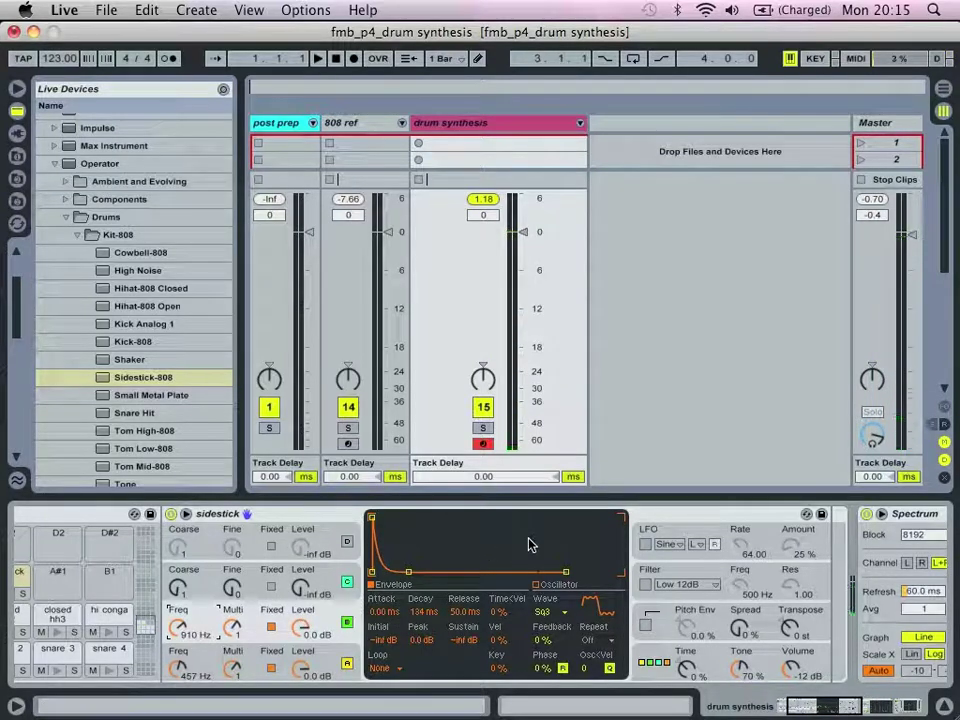
Copy oscillator A's envelope to oscillator C and set C to -7.5 dB with a fixed frequency of 1.83 kHz.
left_click(353, 574)
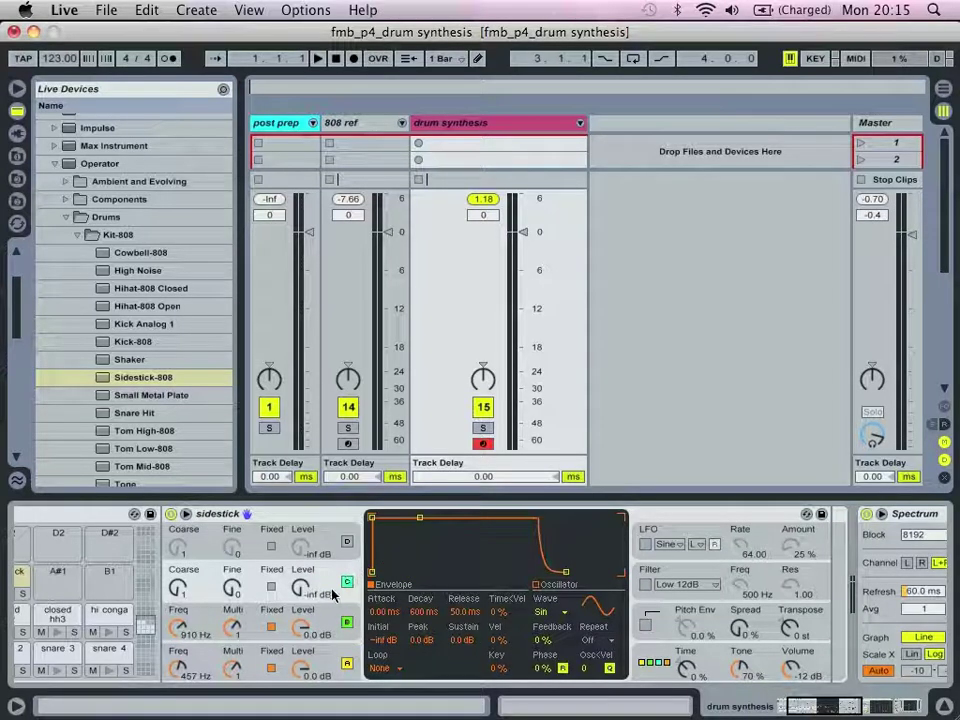
right_click(344, 594)
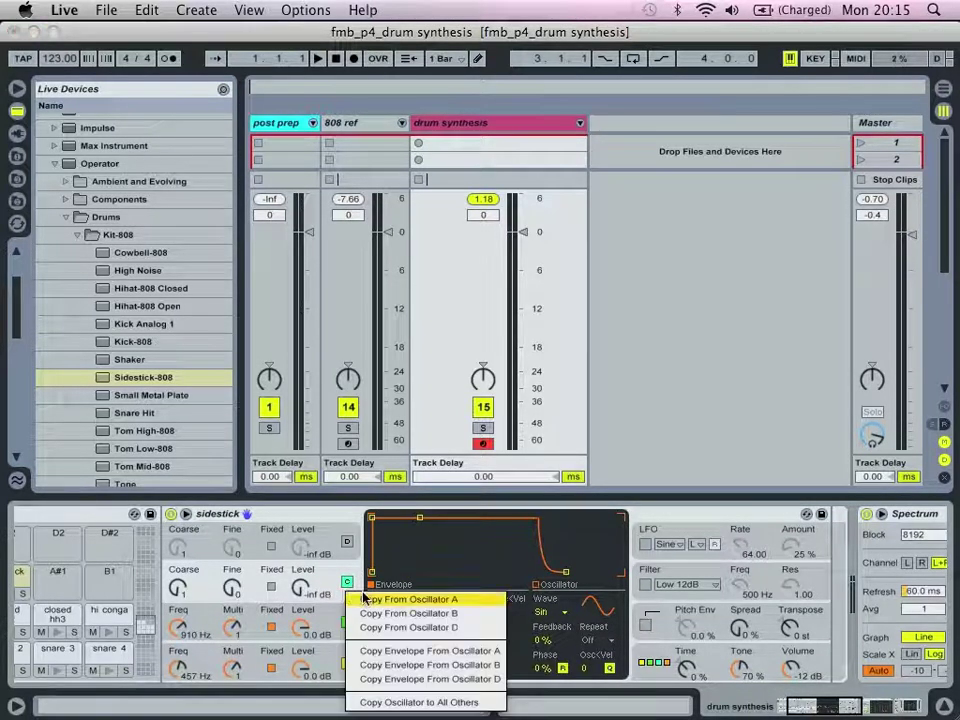
left_click(415, 650)
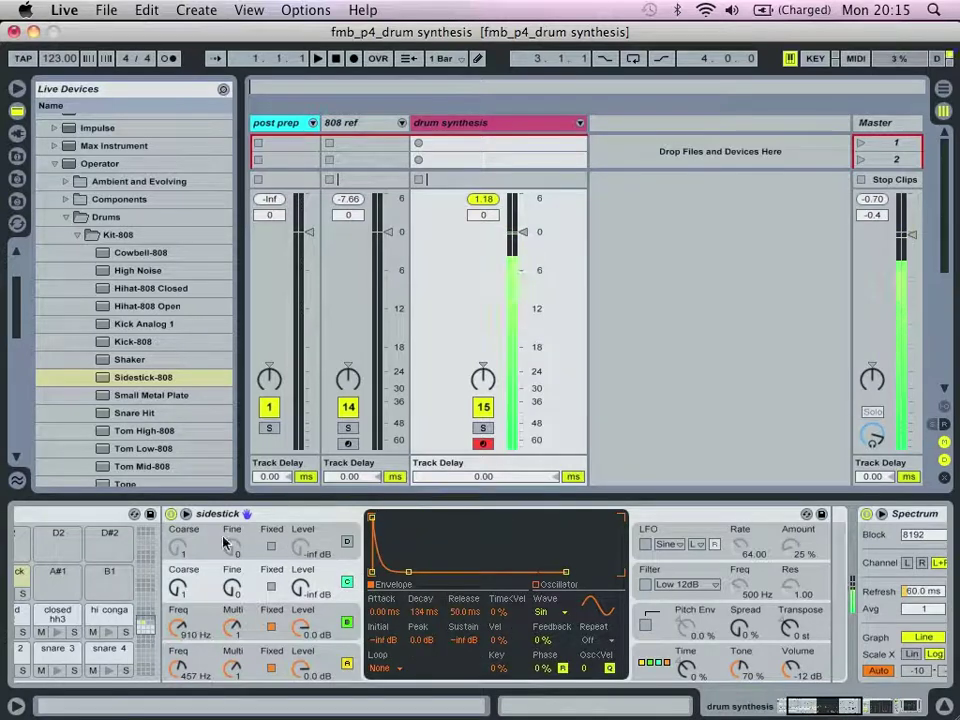
left_click_drag(301, 586, 301, 566)
left_click(273, 587)
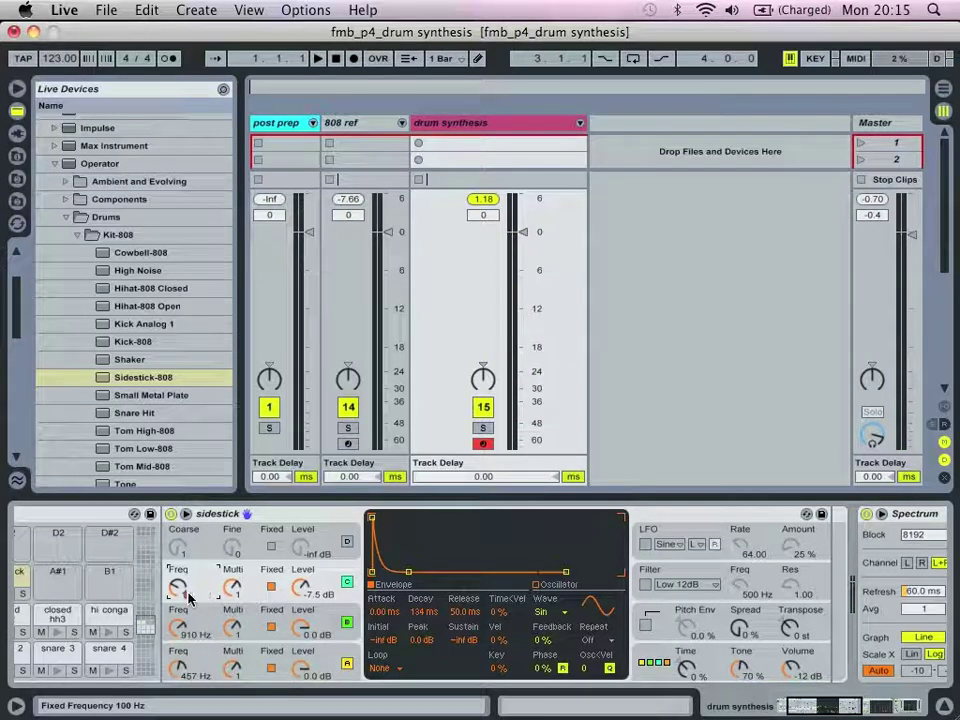
left_click_drag(190, 597, 192, 585)
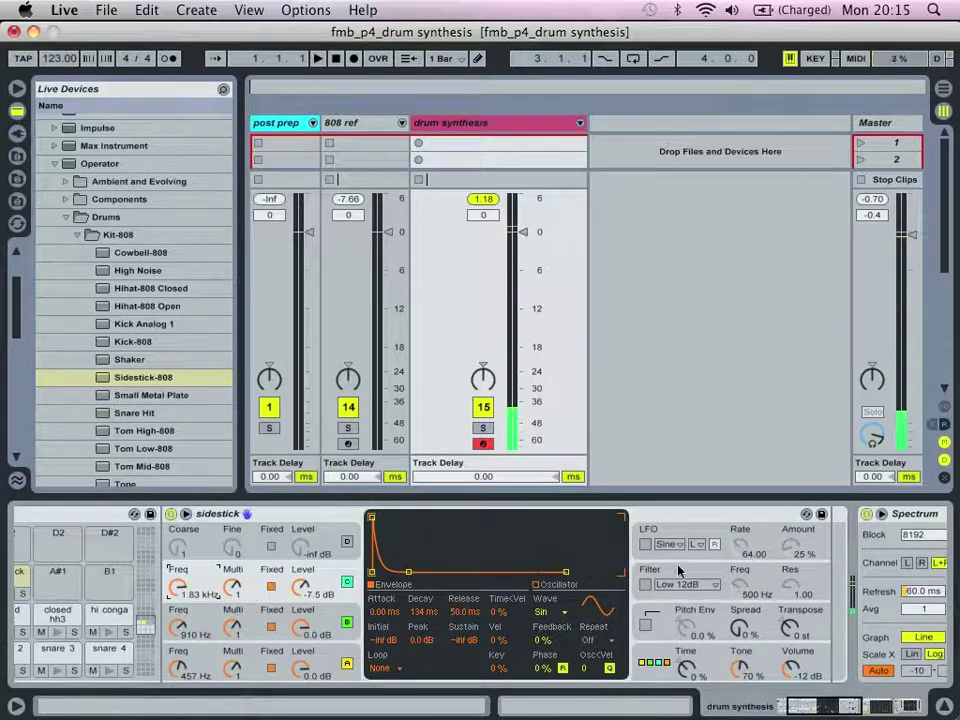
Enable the sidestick's LFO with a square waveform and set its amount to 21 %.
left_click(645, 544)
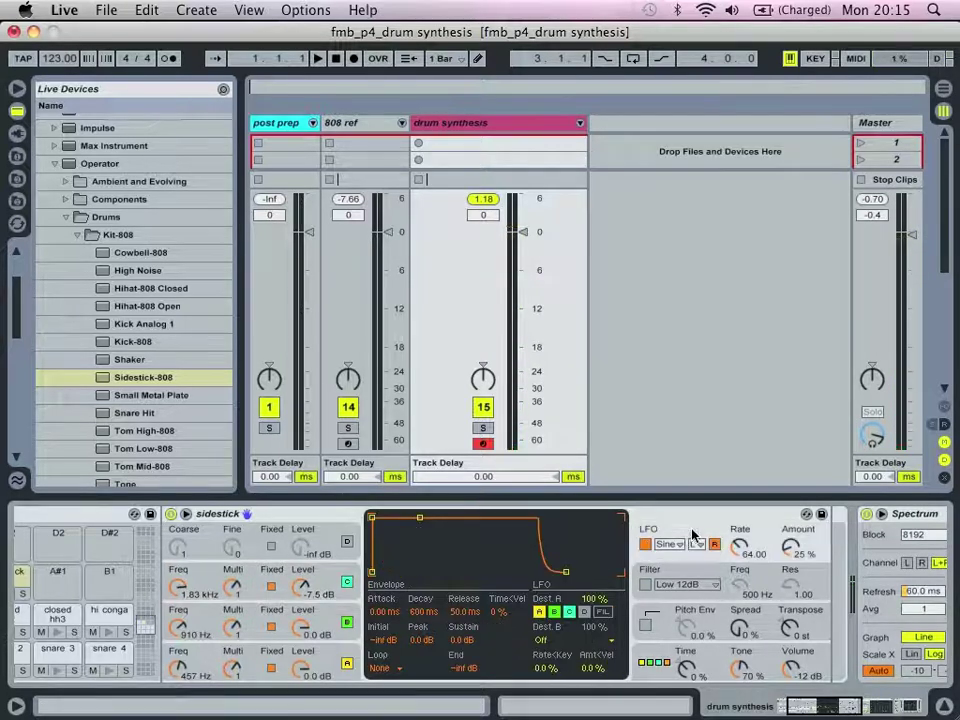
left_click(668, 544)
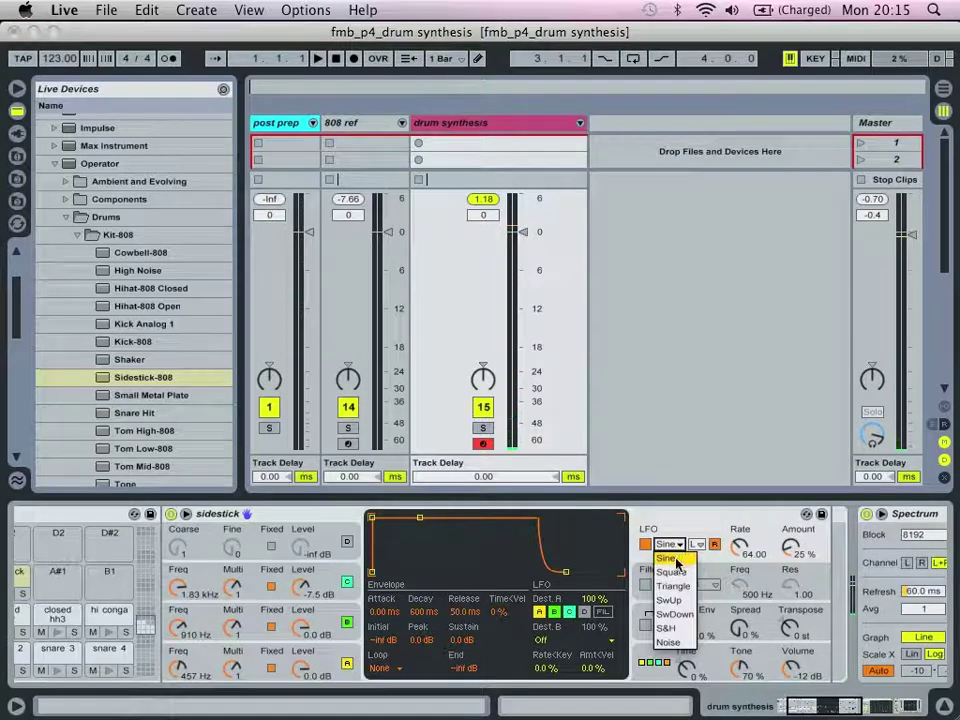
left_click(662, 557)
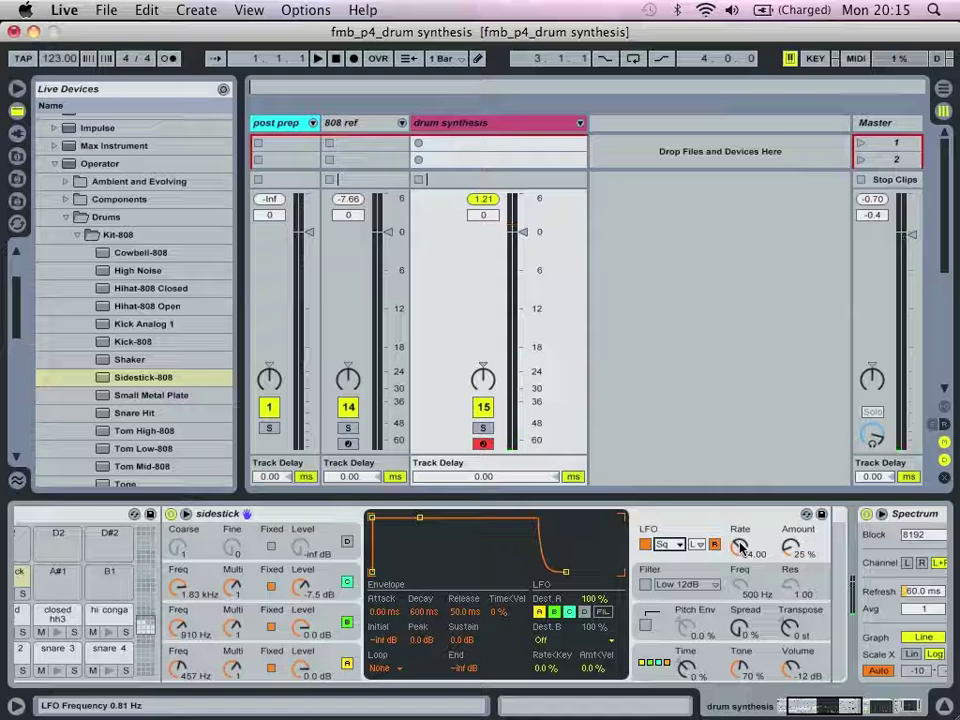
left_click(792, 546)
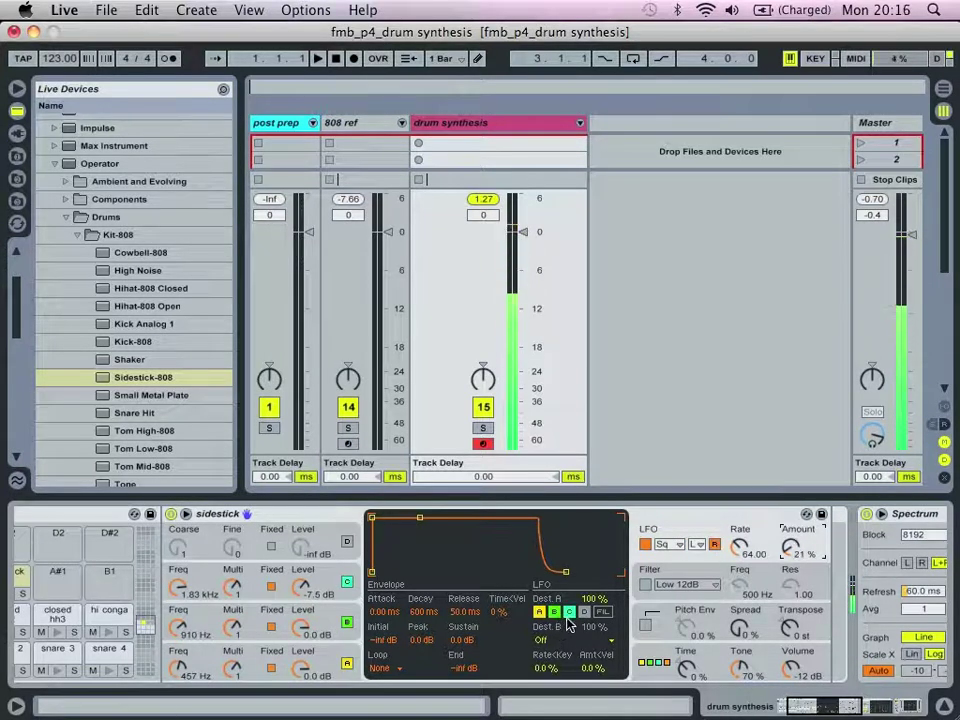
Enable the sidestick's filter as High 12dB and set its frequency to 1.96 kHz.
left_click(646, 585)
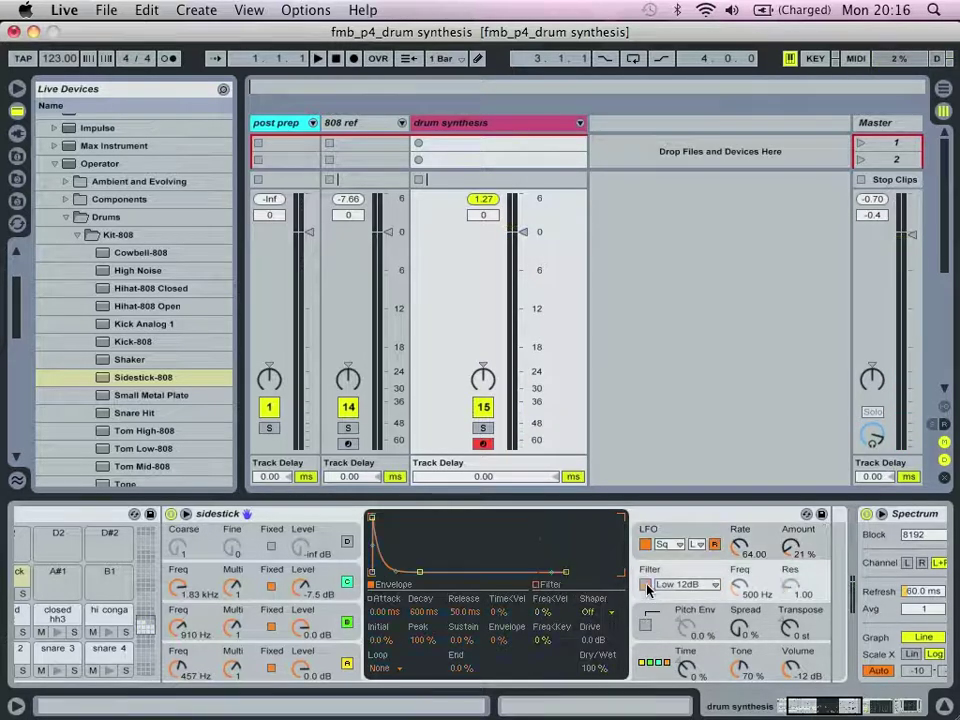
left_click(665, 588)
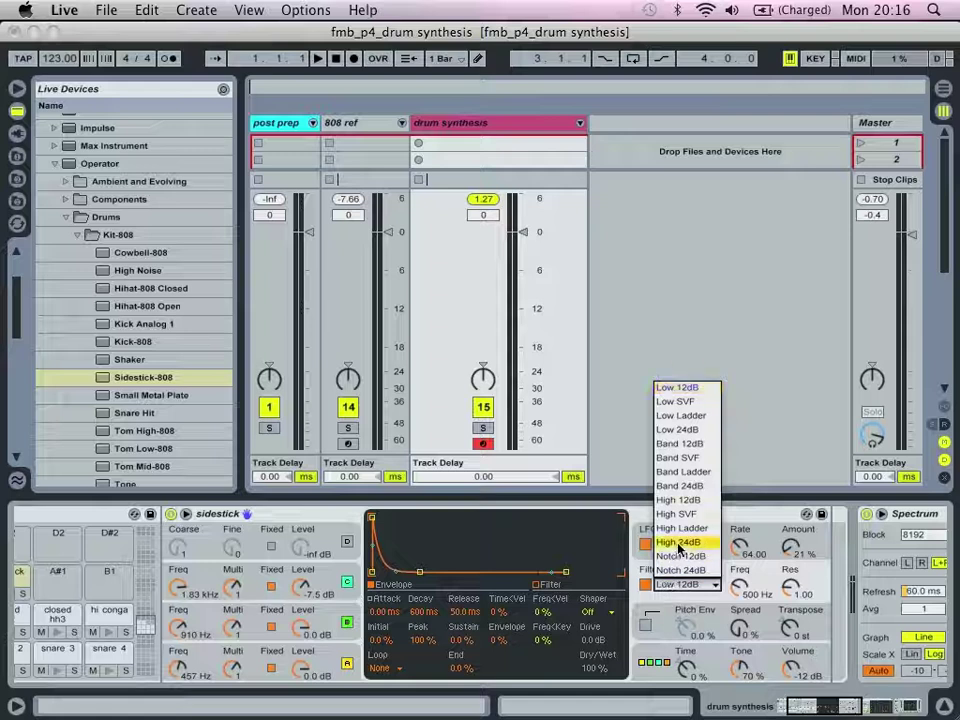
left_click(678, 499)
mouse_move(740, 580)
left_mouse_down()
mouse_move(740, 530)
mouse_move(740, 566)
left_mouse_up()
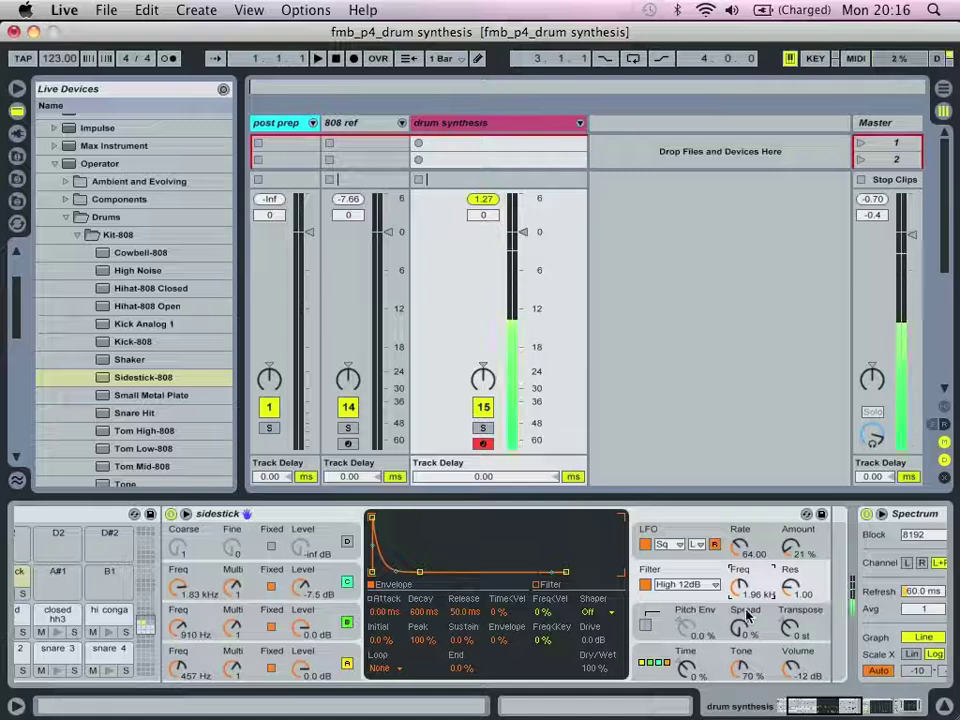
Enable the sidestick's pitch envelope and set its decay to 13.2 ms and peak to -24 st.
left_click(646, 626)
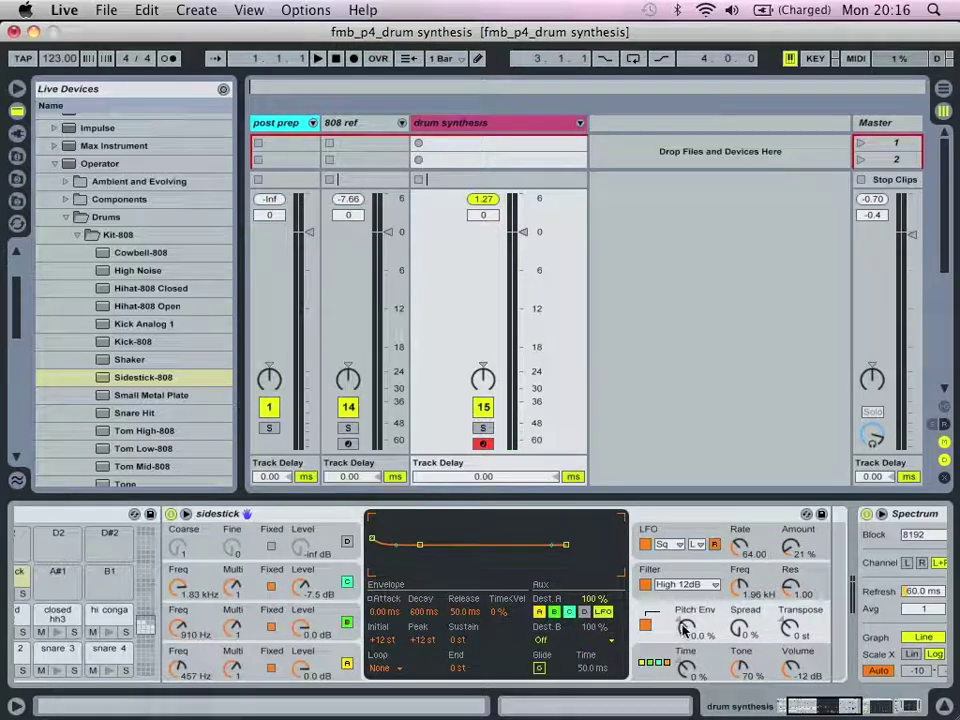
left_click(683, 627)
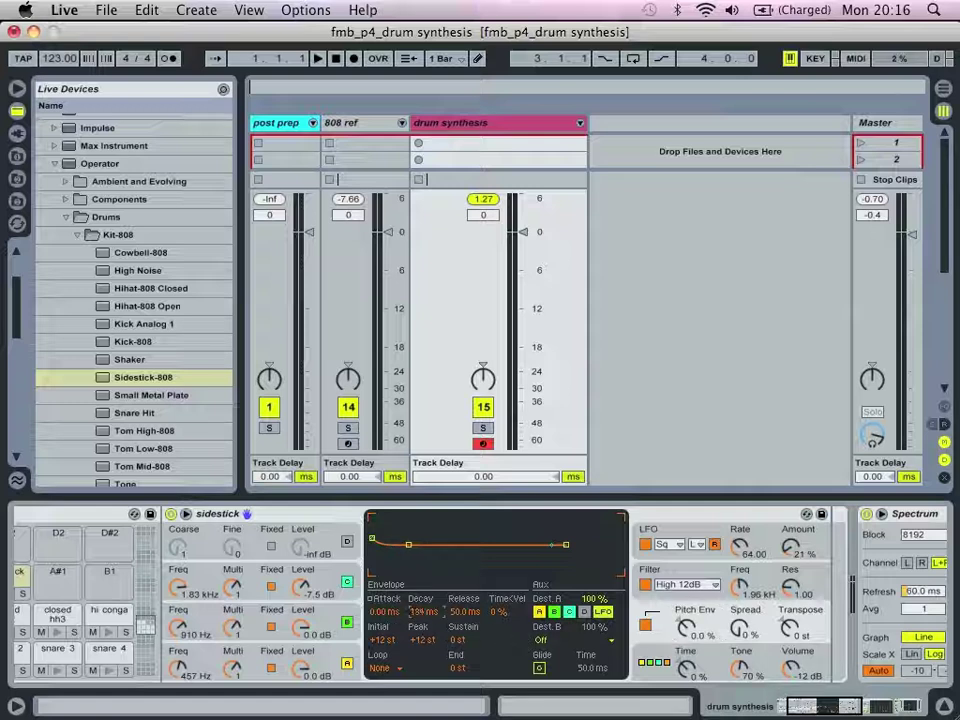
left_click_drag(424, 611, 424, 641)
left_click_drag(424, 639, 422, 644)
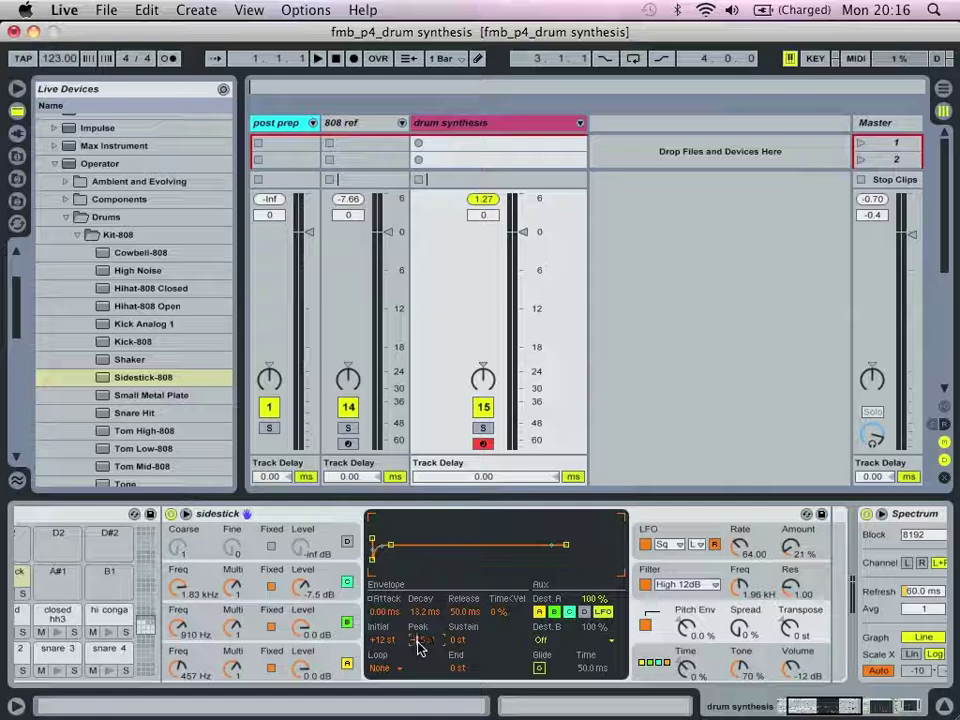
key("Up")
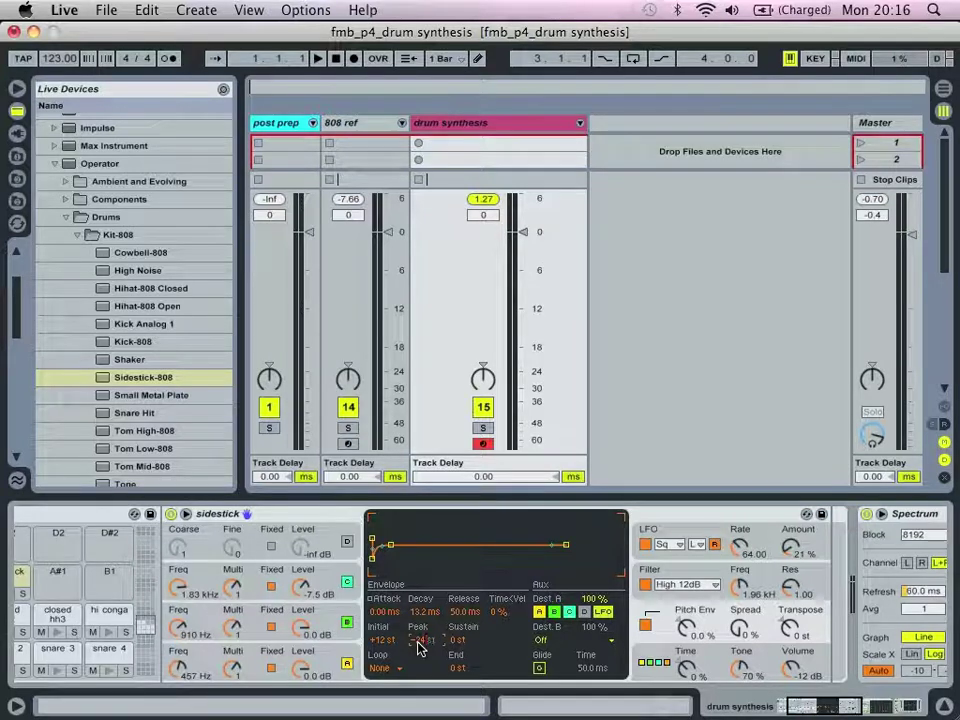
Set the sidestick's pitch envelope amount to -30 % and its global Time to -20 %.
left_click(688, 629)
mouse_move(687, 628)
left_mouse_down()
mouse_move(687, 542)
mouse_move(686, 635)
left_mouse_up()
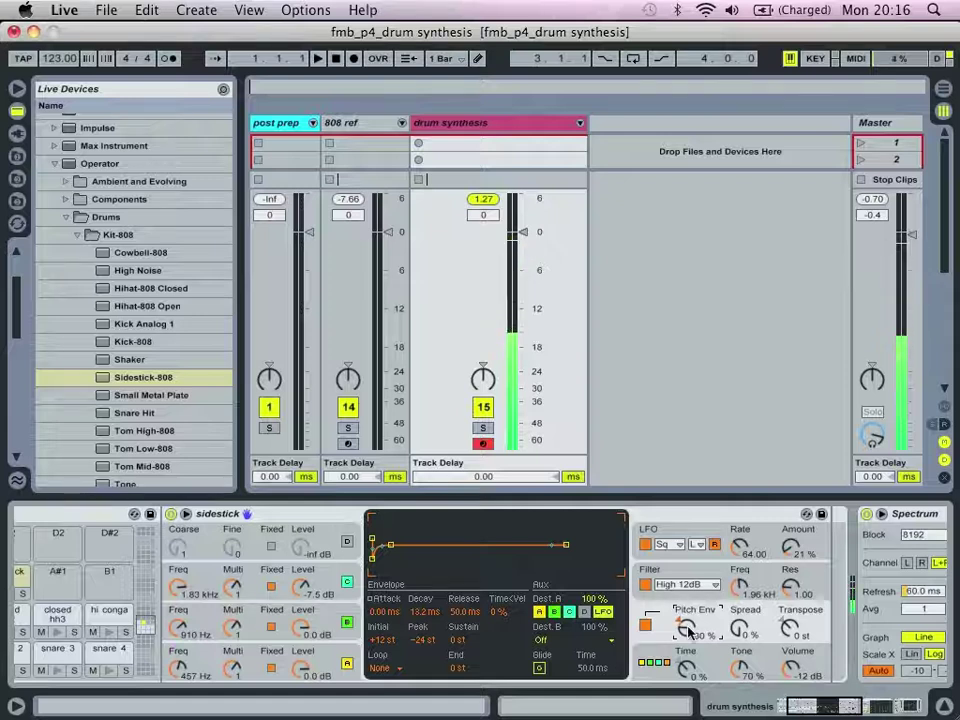
left_click_drag(685, 665, 685, 714)
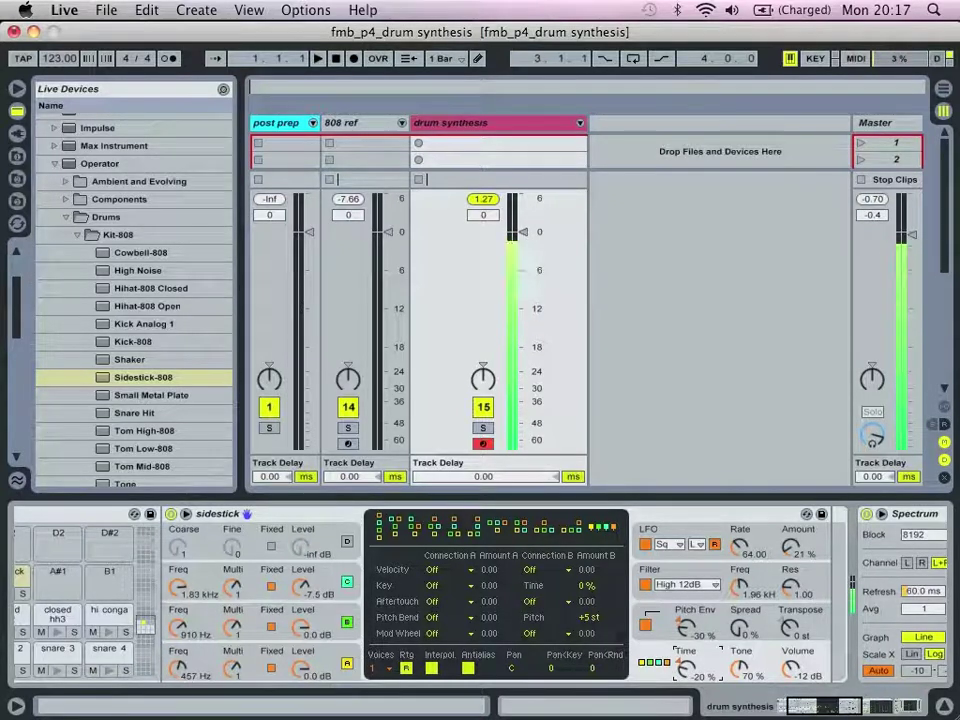
Set the sidestick's LFO amount to 14 % and toggle oscillator C as an LFO destination.
left_click_drag(792, 548, 792, 534)
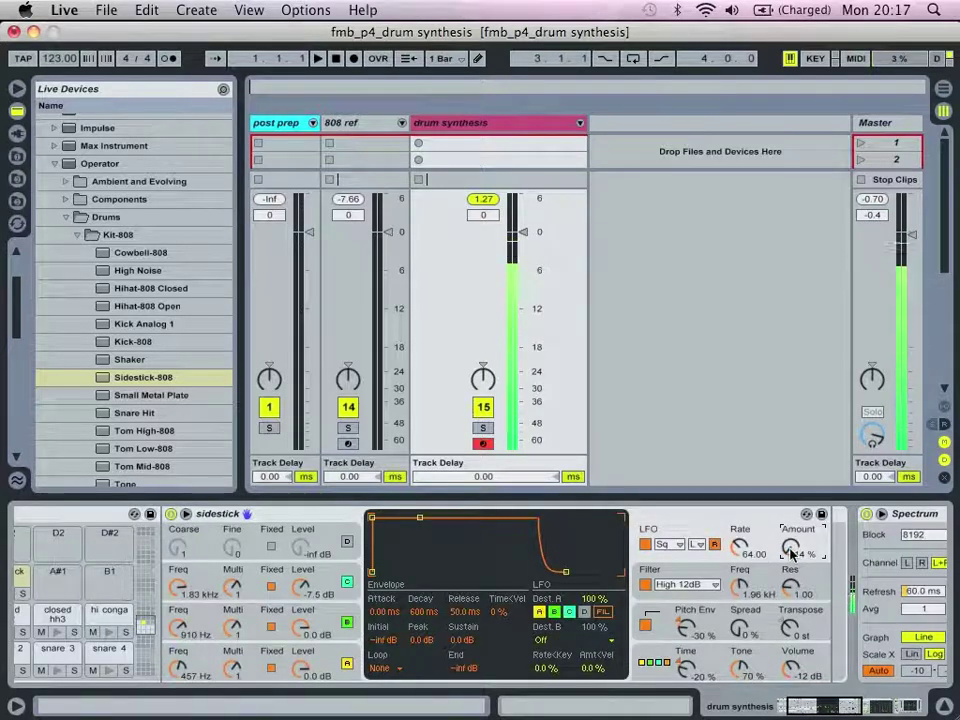
left_click(570, 612)
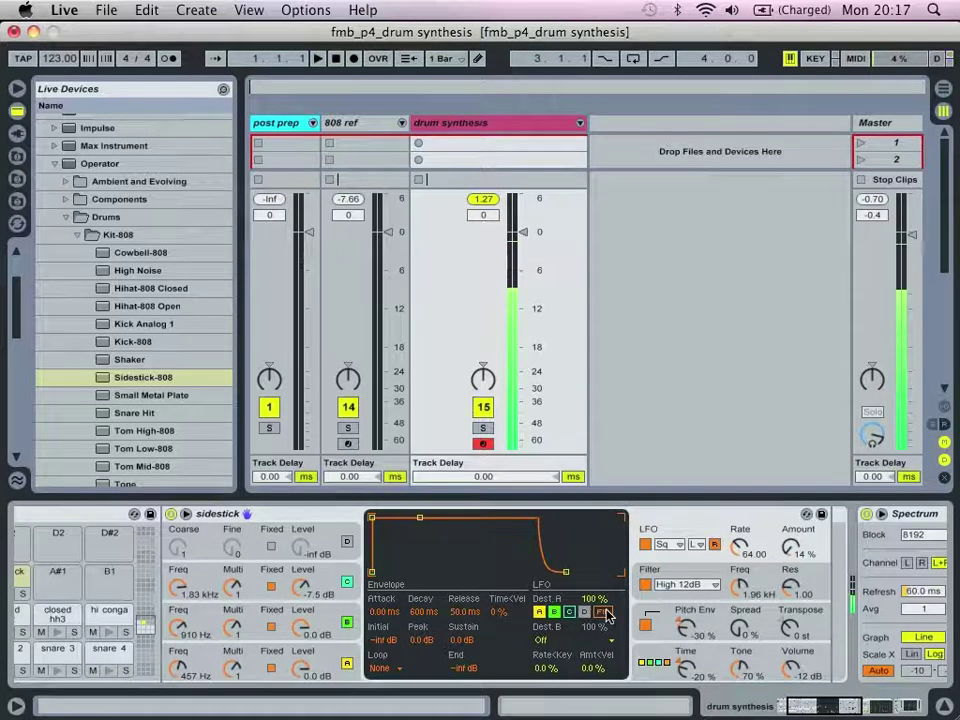
Set the sidestick's pitch envelope amount to -27 % and oscillator B's level to -13 dB.
left_click_drag(688, 630, 688, 628)
mouse_move(393, 614)
left_mouse_down()
mouse_move(393, 598)
mouse_move(391, 617)
left_mouse_up()
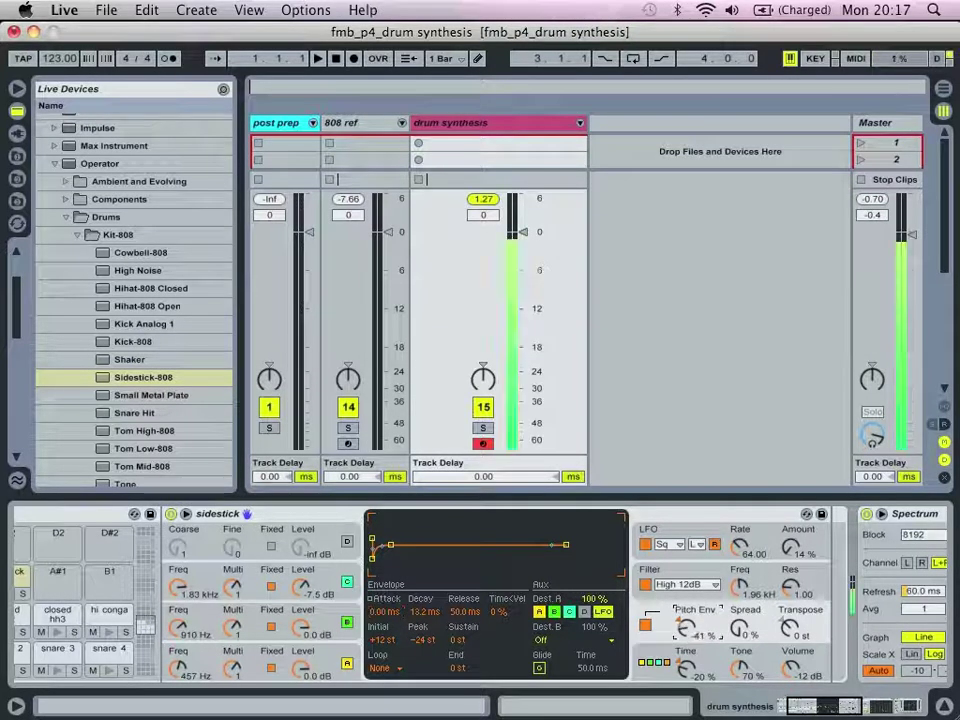
mouse_move(684, 628)
left_mouse_down()
mouse_move(684, 616)
mouse_move(683, 628)
left_mouse_up()
mouse_move(300, 627)
left_mouse_down()
mouse_move(300, 655)
mouse_move(300, 627)
left_mouse_up()
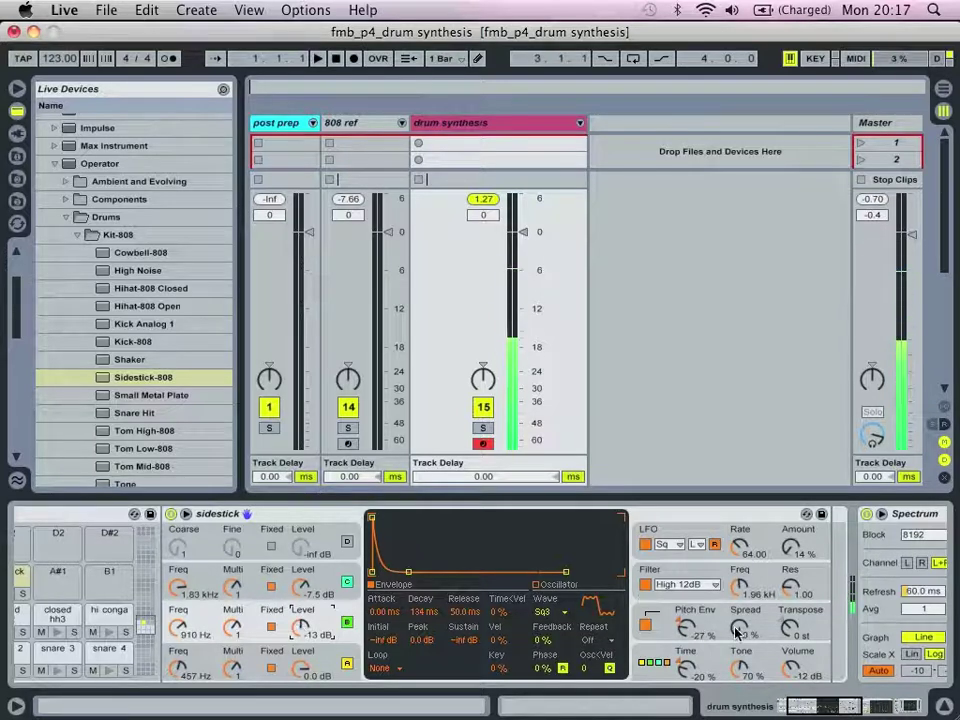